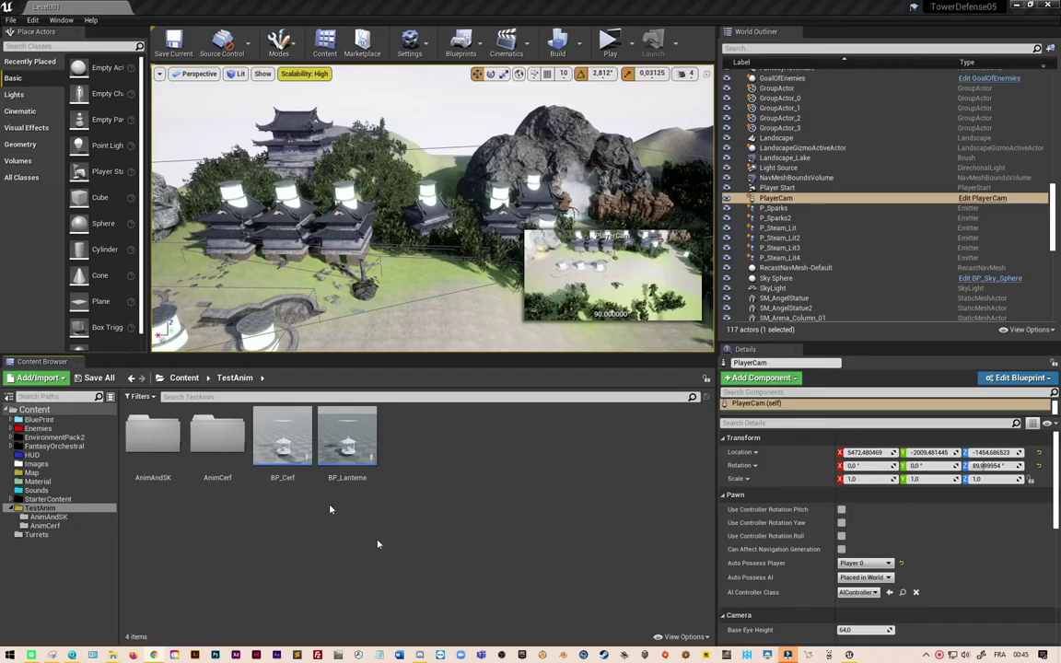
Step: Add a new folder called AnimTest2021 at the top level of Content
{"action": "left_click", "coordinate": [189, 377]}
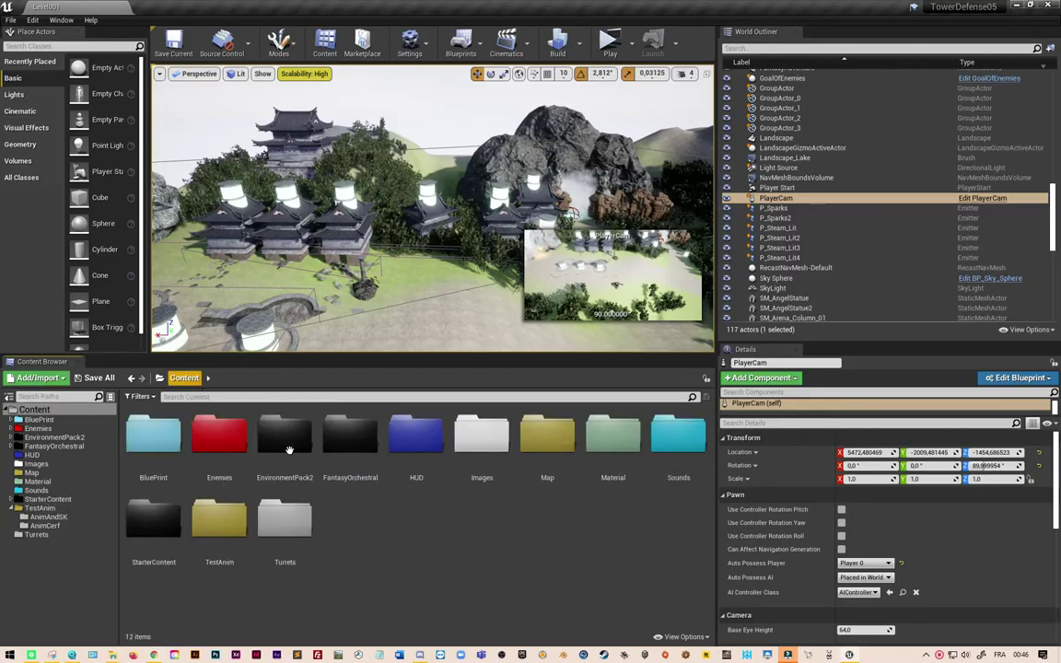
{"action": "right_click", "coordinate": [416, 535]}
{"action": "left_click", "coordinate": [465, 211]}
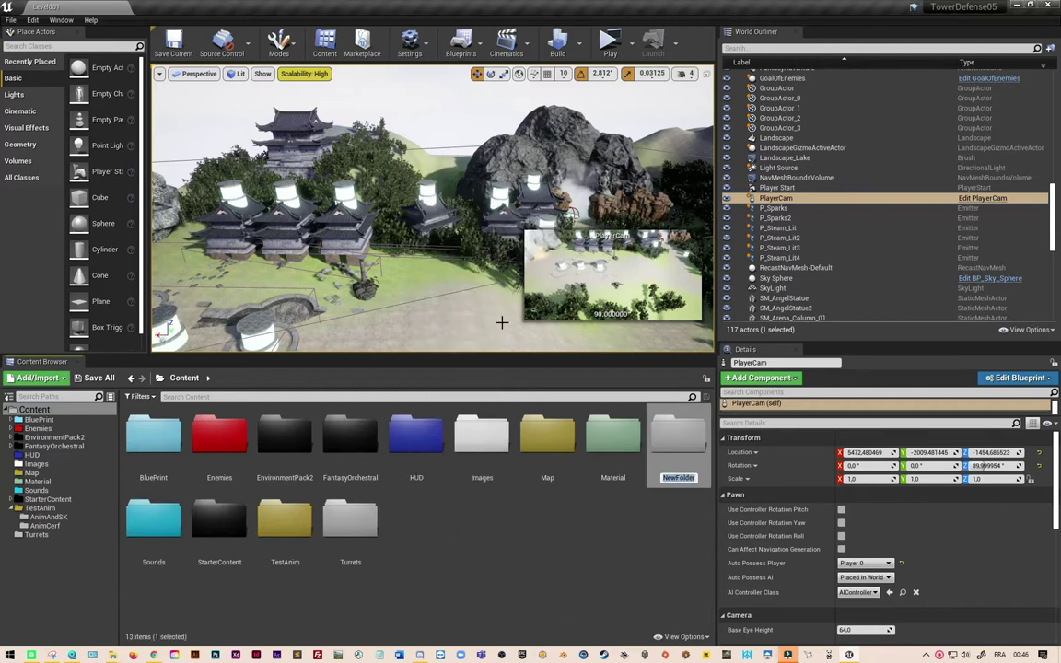
{"action": "type", "text": "Anim"}
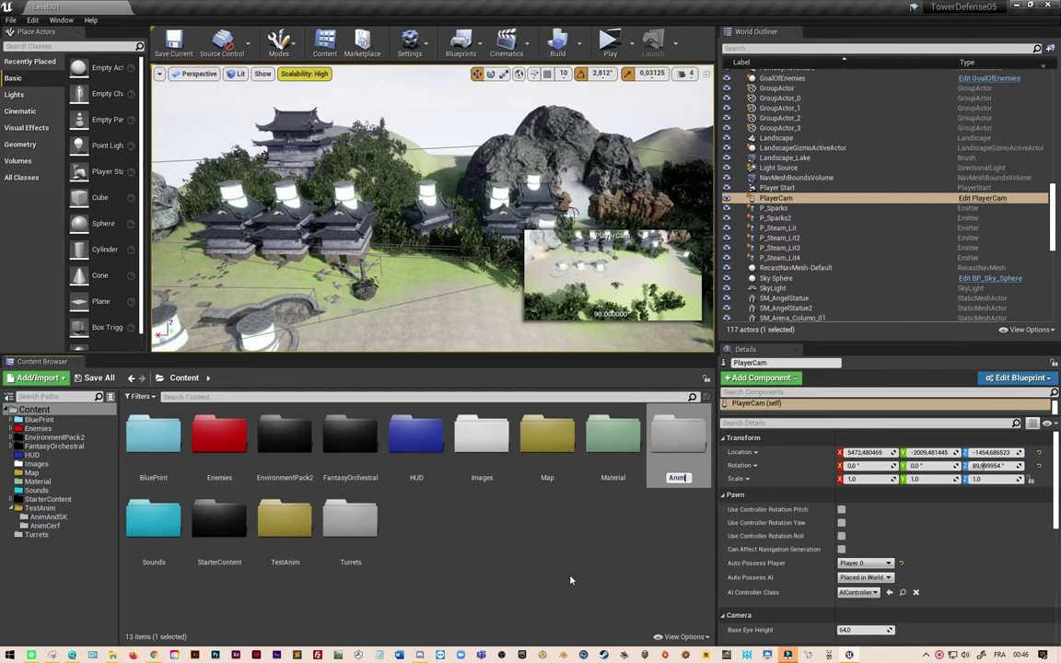
{"action": "type", "text": "Test"}
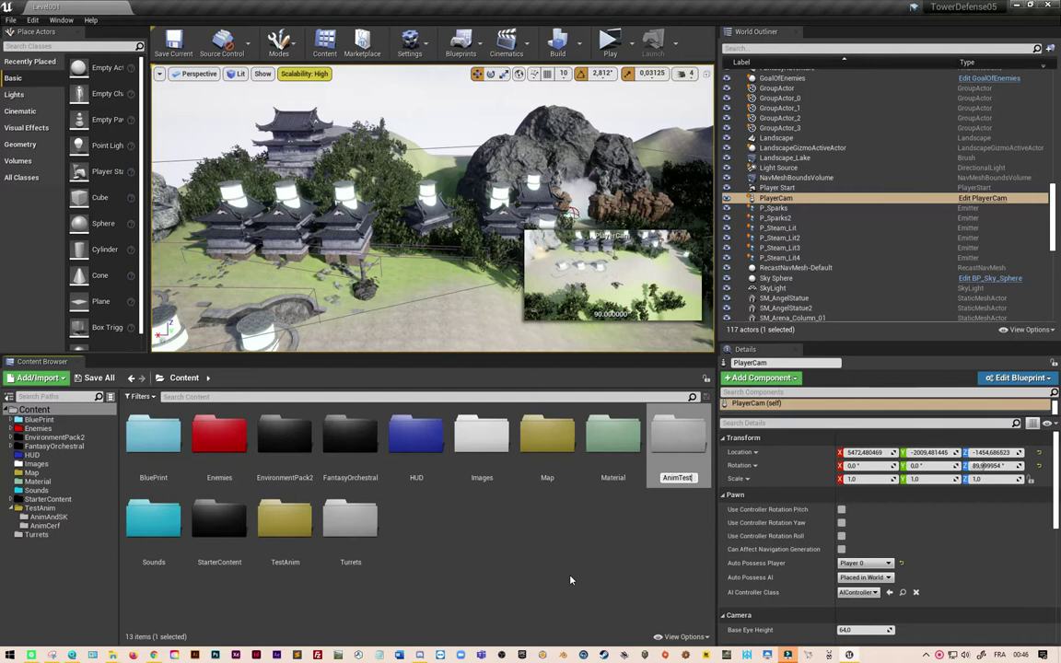
{"action": "type", "text": "202"}
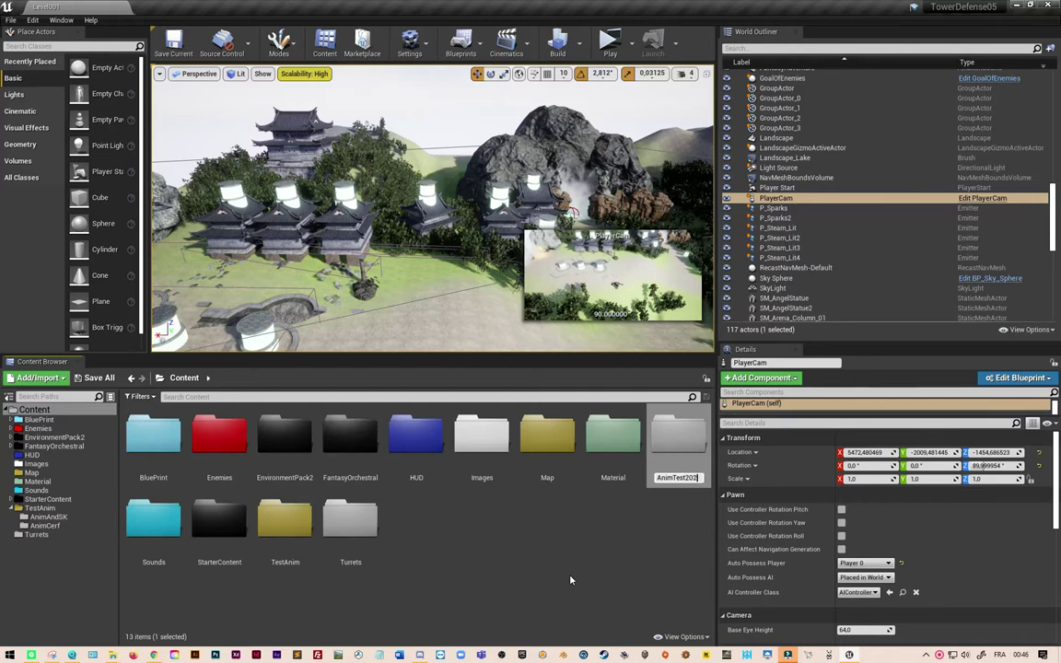
{"action": "type", "text": "1"}
{"action": "key", "text": "Return"}
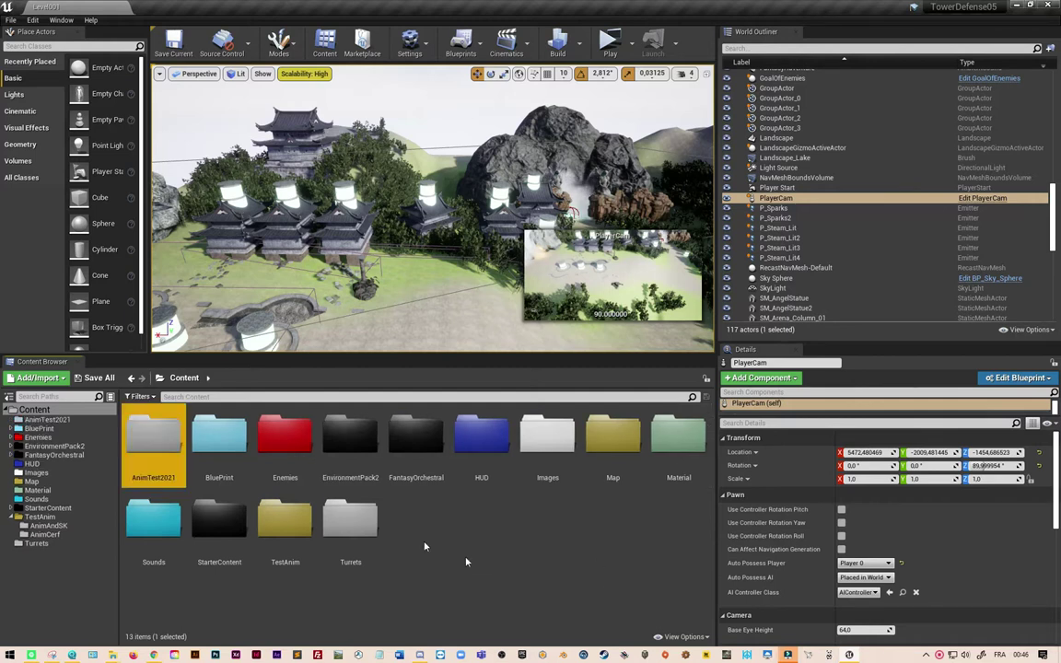
Step: Import Téléchargements/Asset-T-Pose.fbx into AnimTest2021 using Import All
{"action": "double_click", "coordinate": [160, 457]}
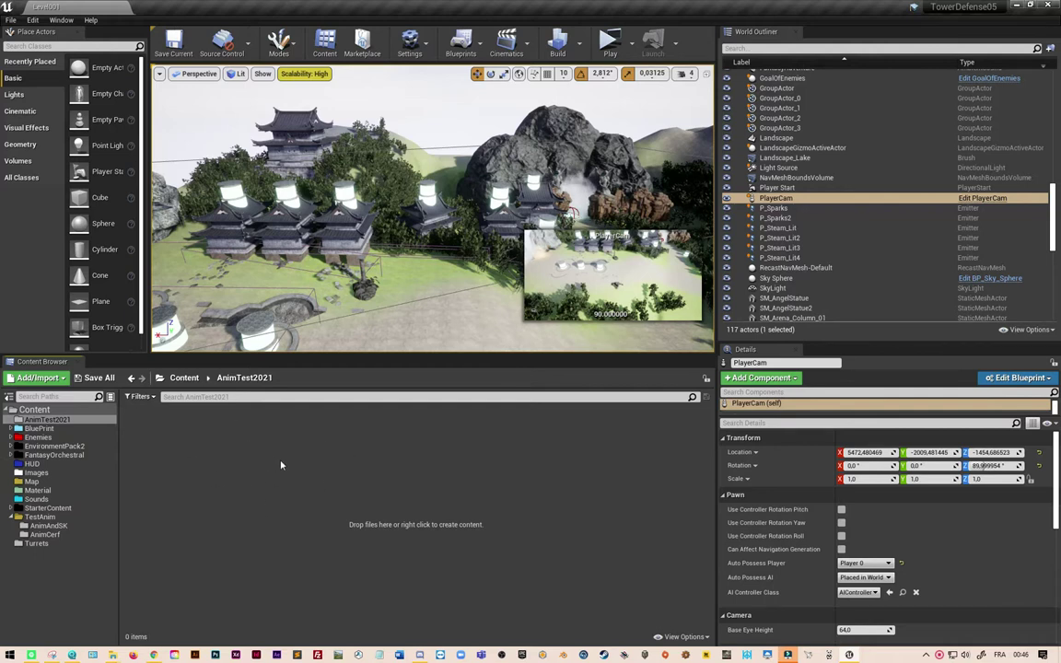
{"action": "right_click", "coordinate": [216, 467]}
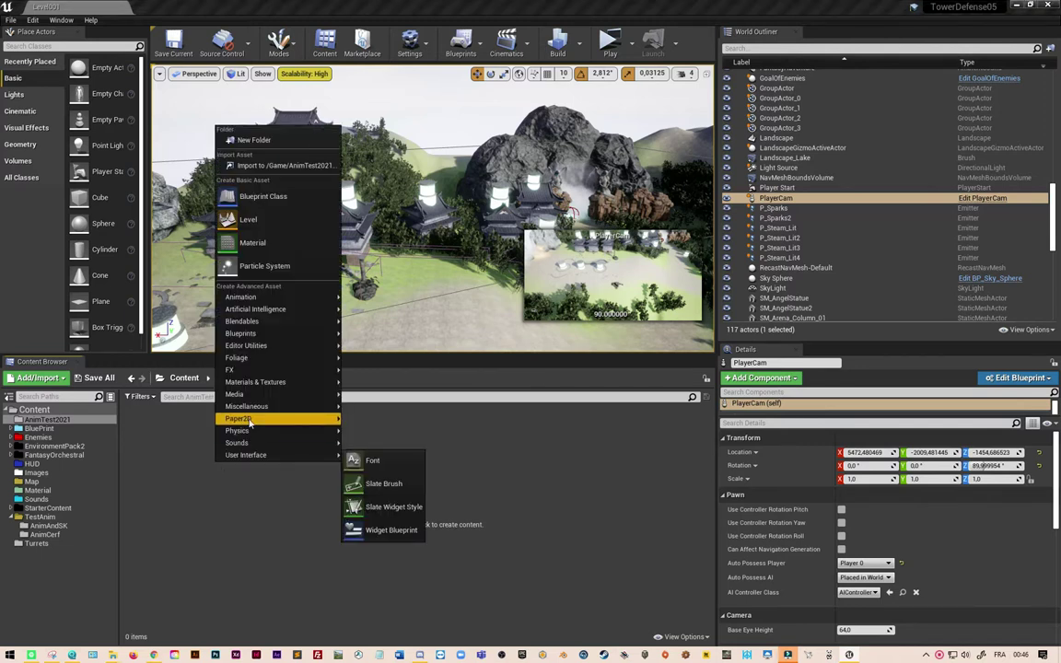
{"action": "left_click", "coordinate": [295, 168]}
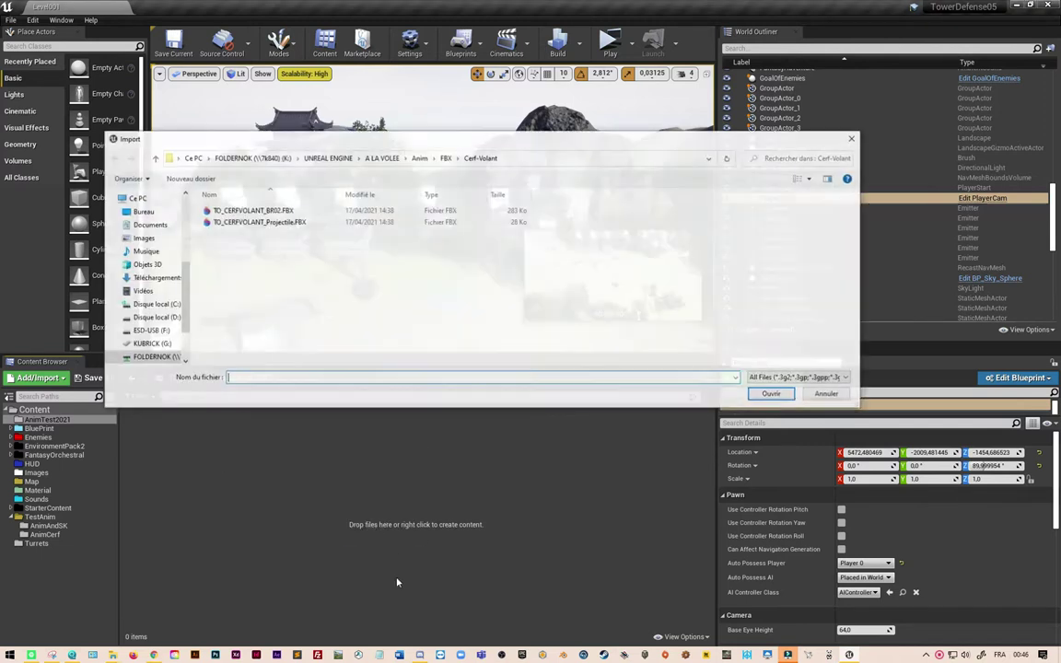
{"action": "left_click", "coordinate": [142, 211]}
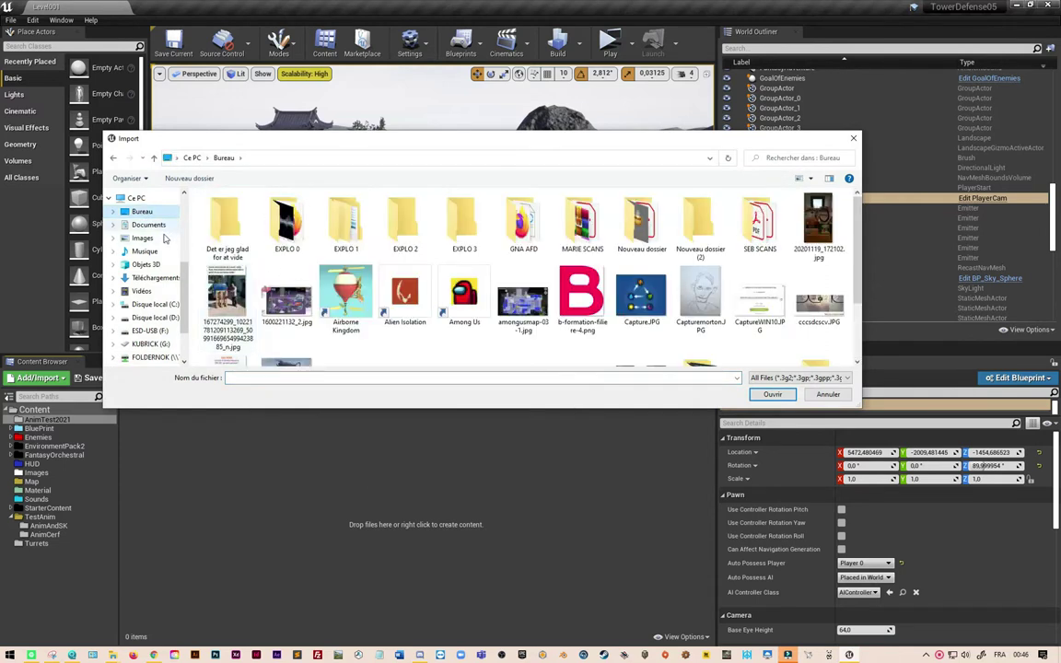
{"action": "left_click", "coordinate": [154, 278]}
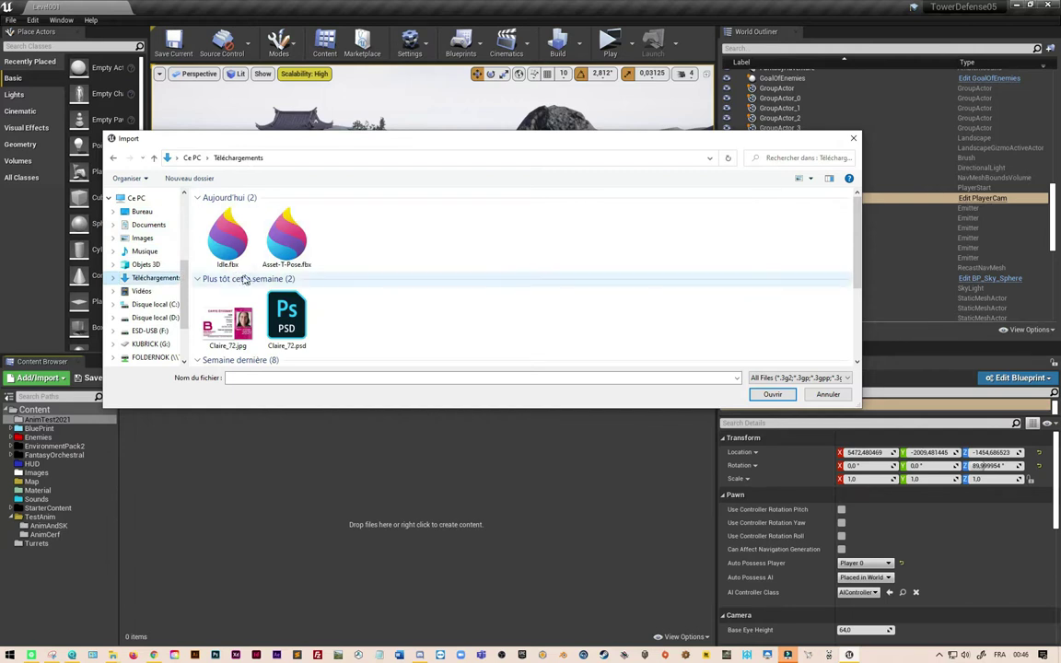
{"action": "left_click", "coordinate": [283, 244]}
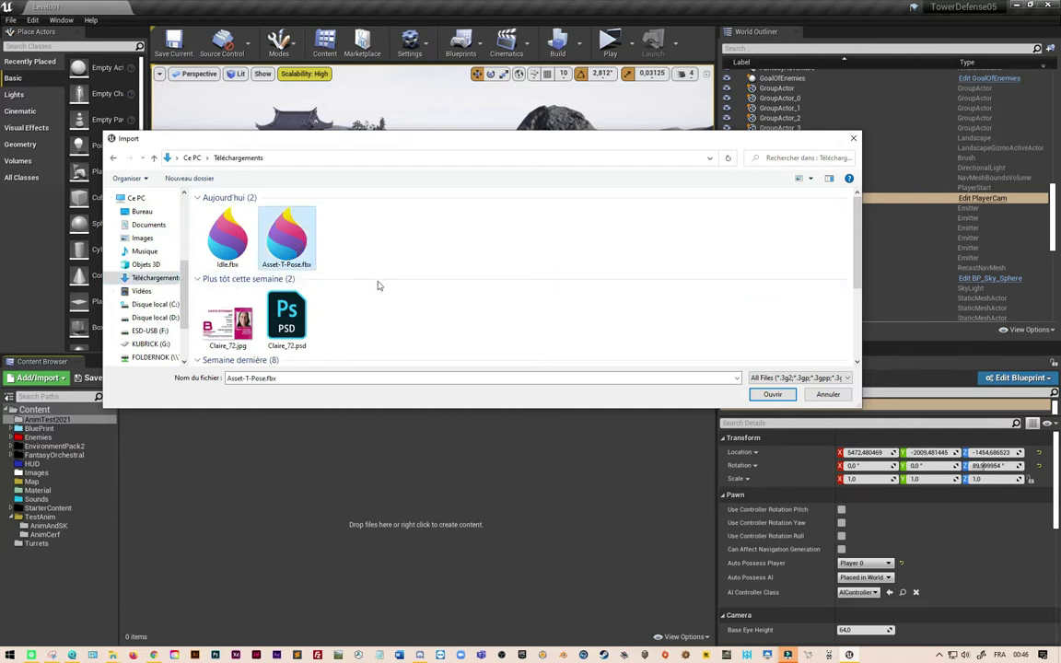
{"action": "left_click", "coordinate": [772, 394]}
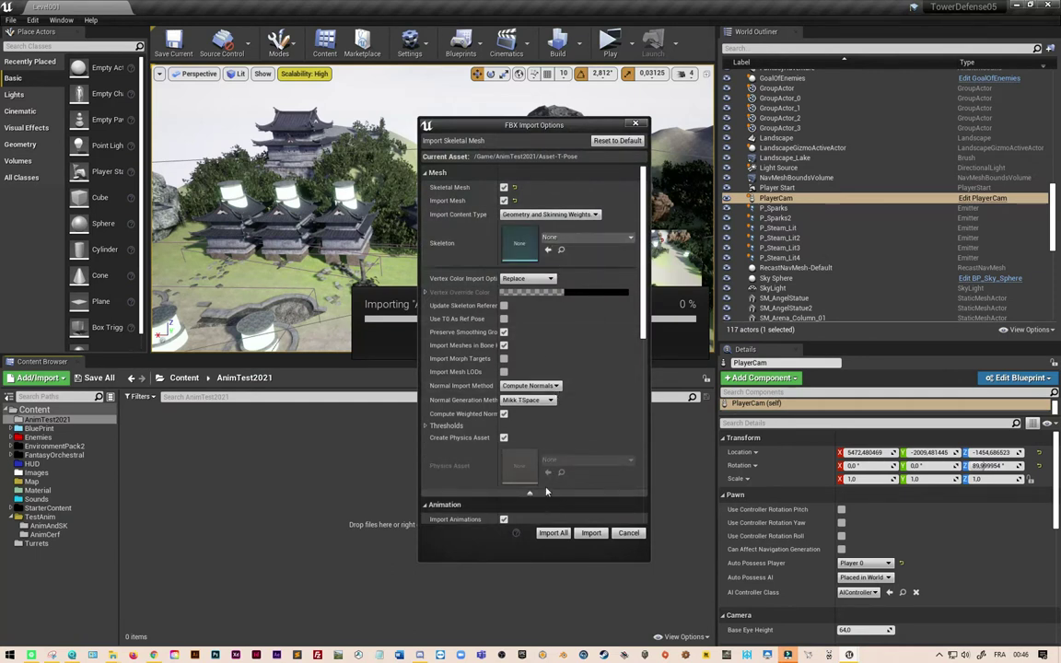
{"action": "left_click", "coordinate": [554, 533]}
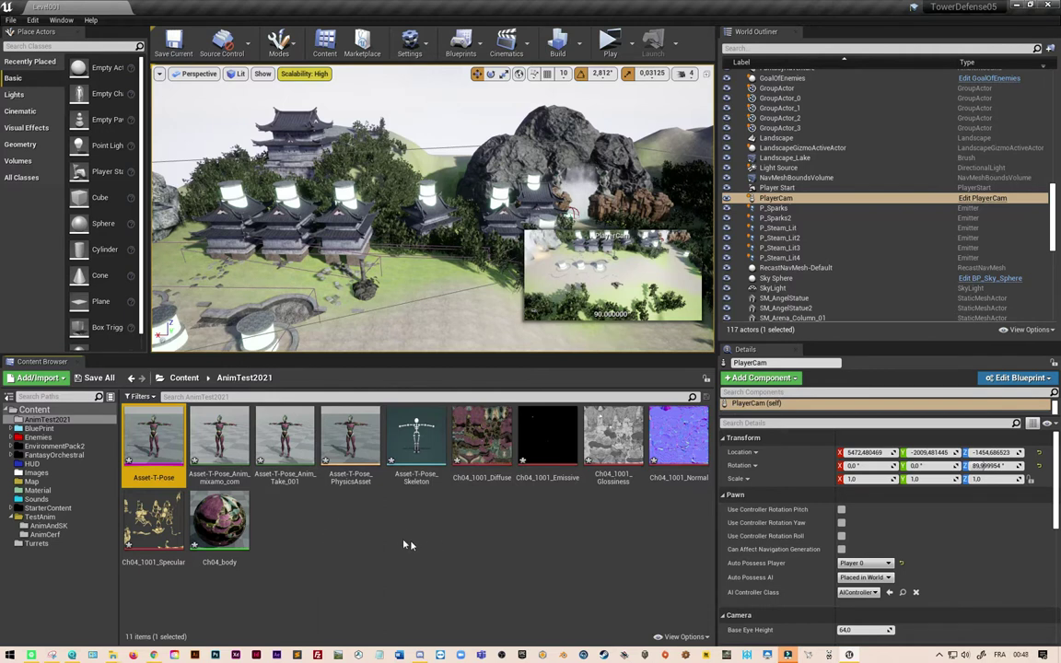
Step: Import Idle.fbx into AnimTest2021 using the Asset-T-Pose_Skeleton skeleton
{"action": "right_click", "coordinate": [345, 544]}
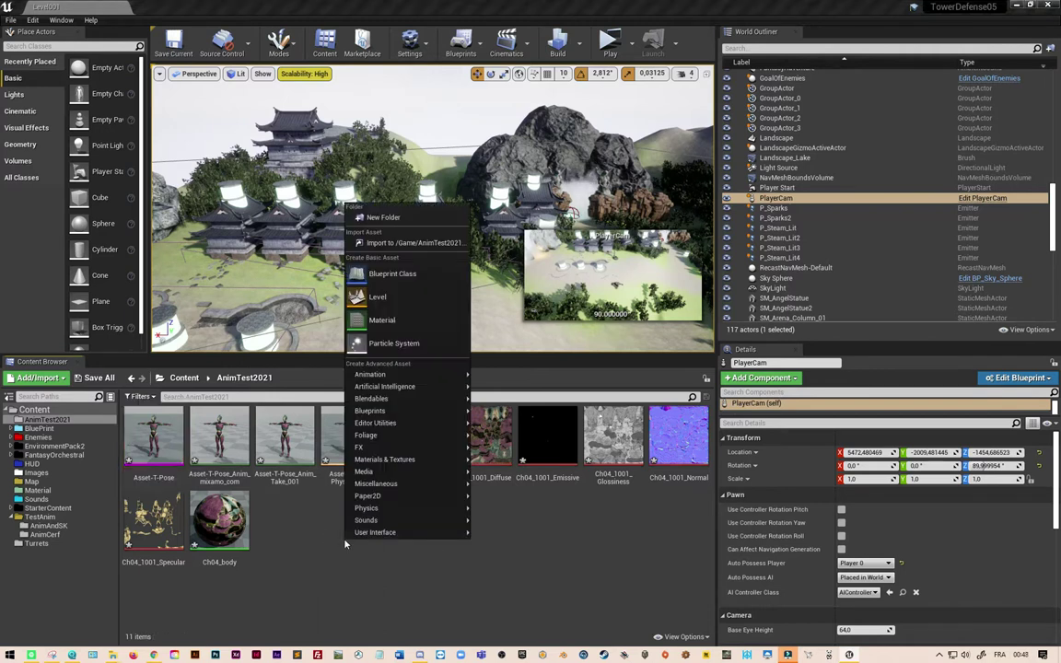
{"action": "left_click", "coordinate": [409, 244]}
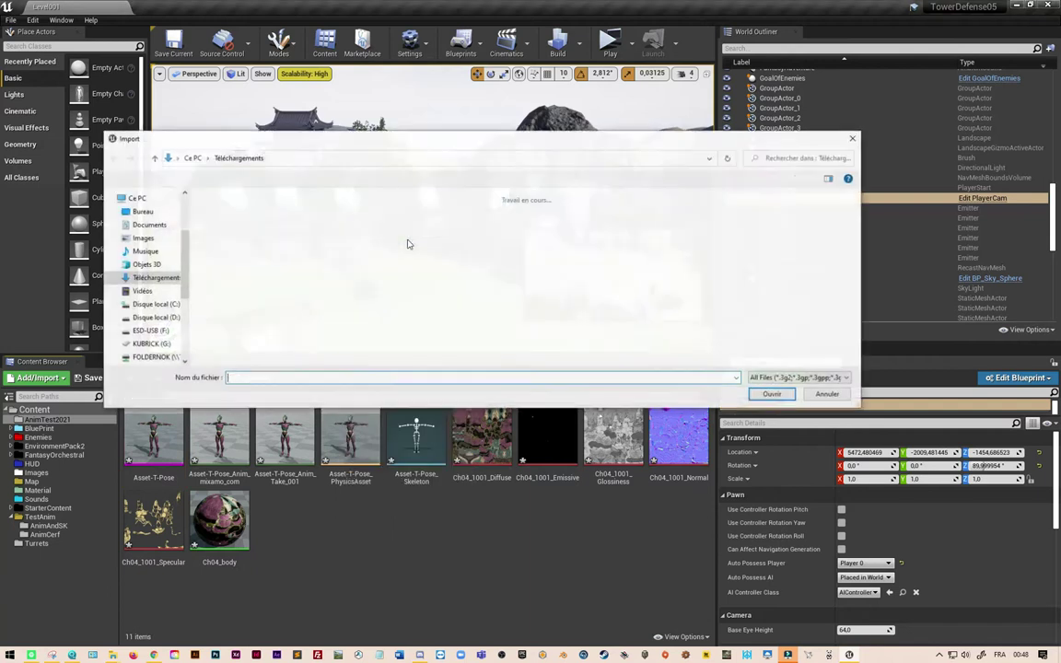
{"action": "left_click", "coordinate": [221, 249]}
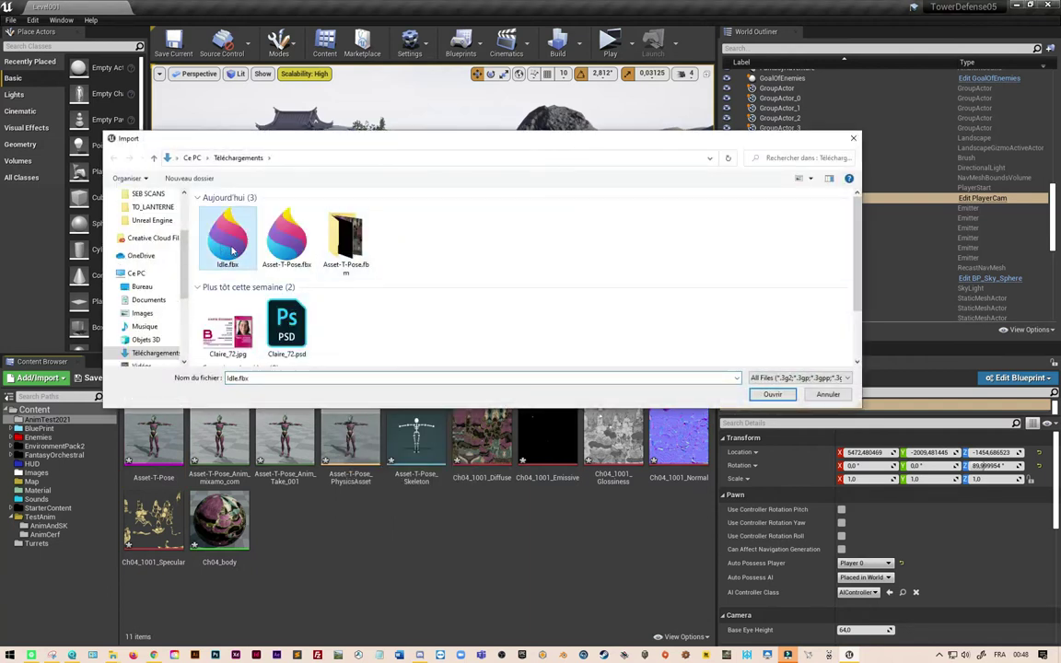
{"action": "left_click", "coordinate": [774, 395]}
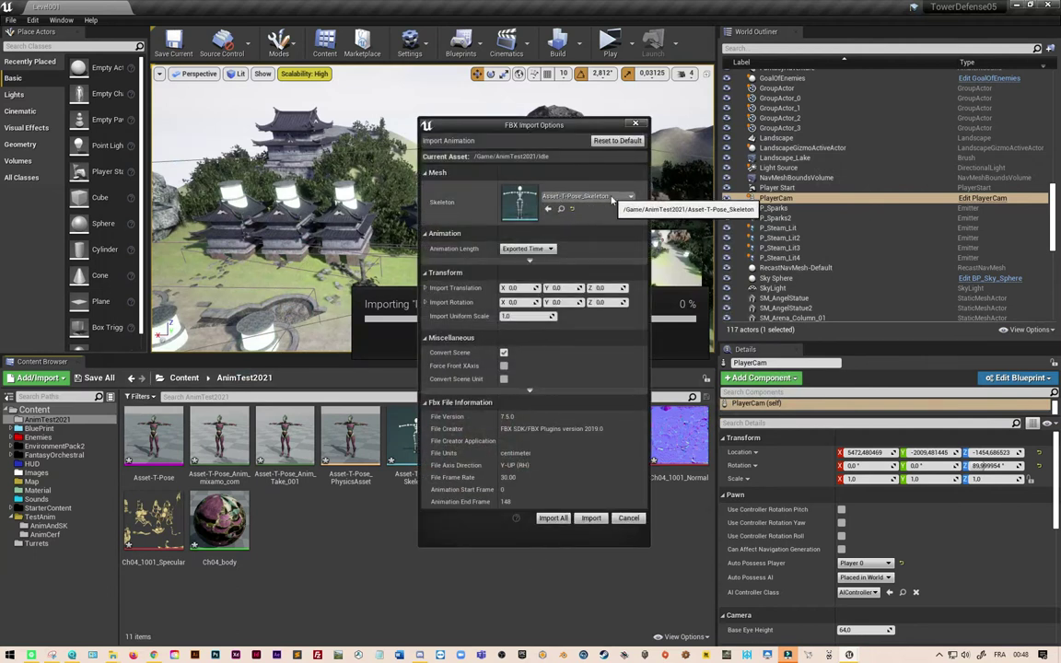
{"action": "left_click", "coordinate": [552, 518]}
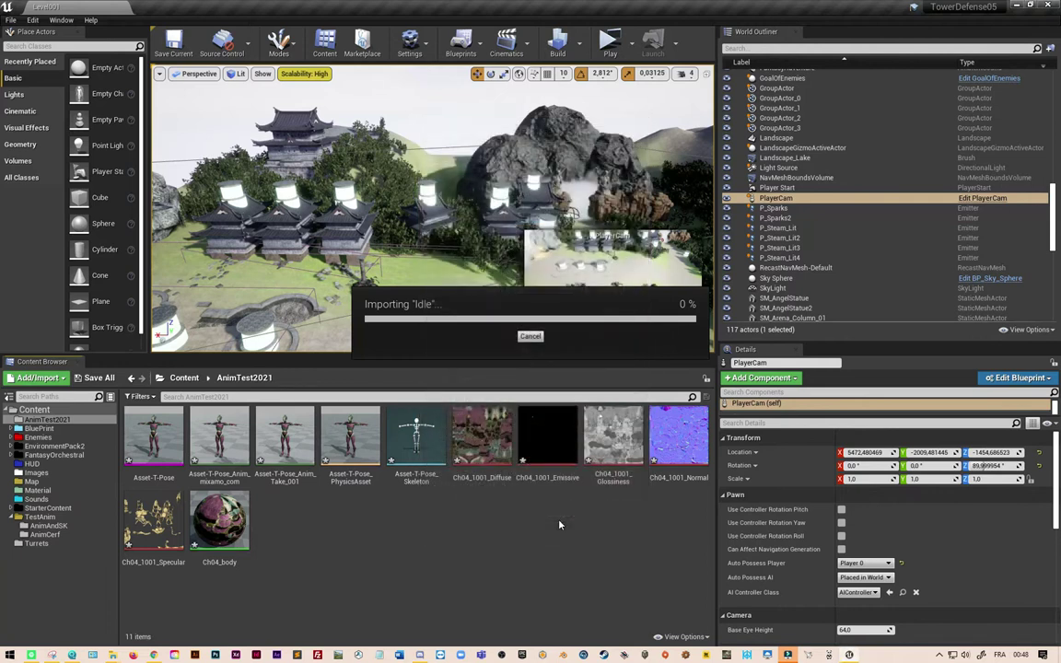
{"action": "left_click", "coordinate": [394, 532]}
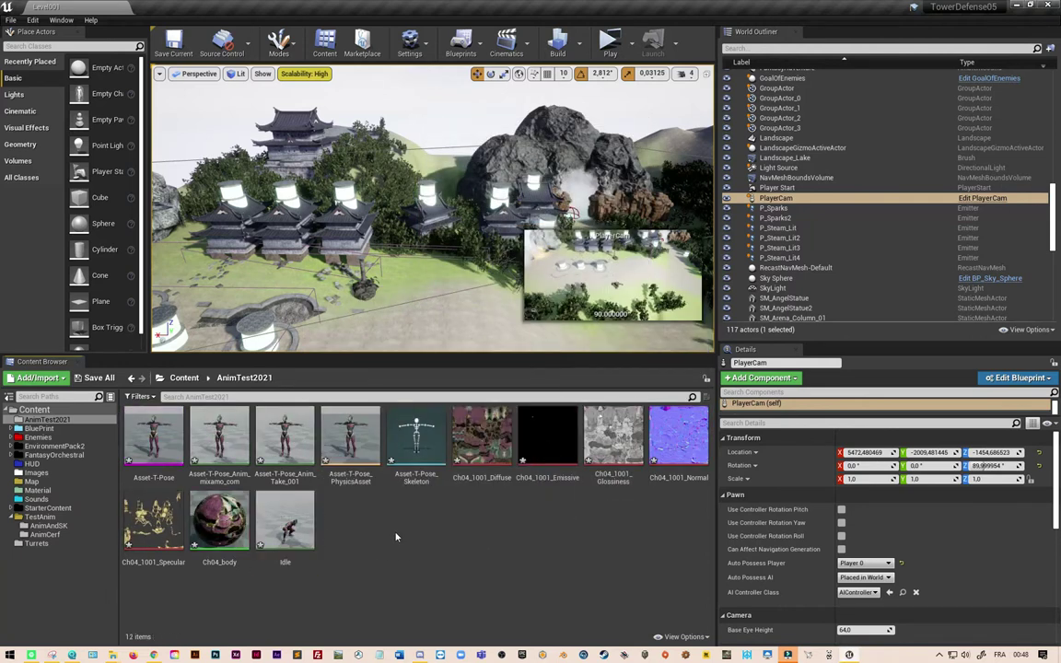
{"action": "mouse_move", "coordinate": [290, 522]}
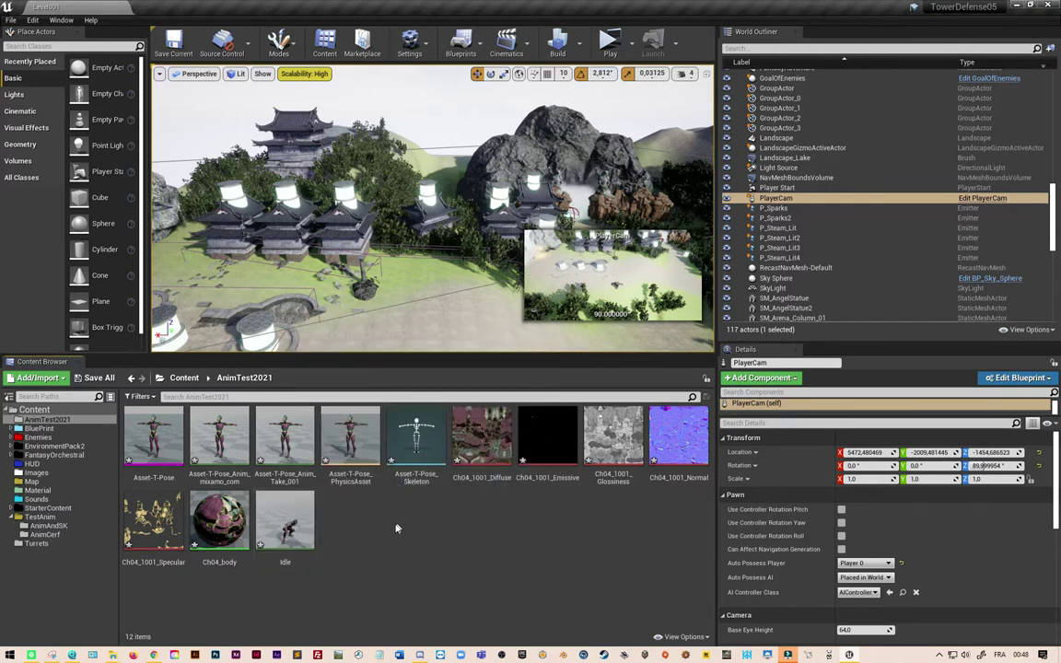
Step: Create a Character-based Blueprint named Test and open it in the Blueprint editor
{"action": "right_click", "coordinate": [395, 530]}
{"action": "mouse_move", "coordinate": [451, 361]}
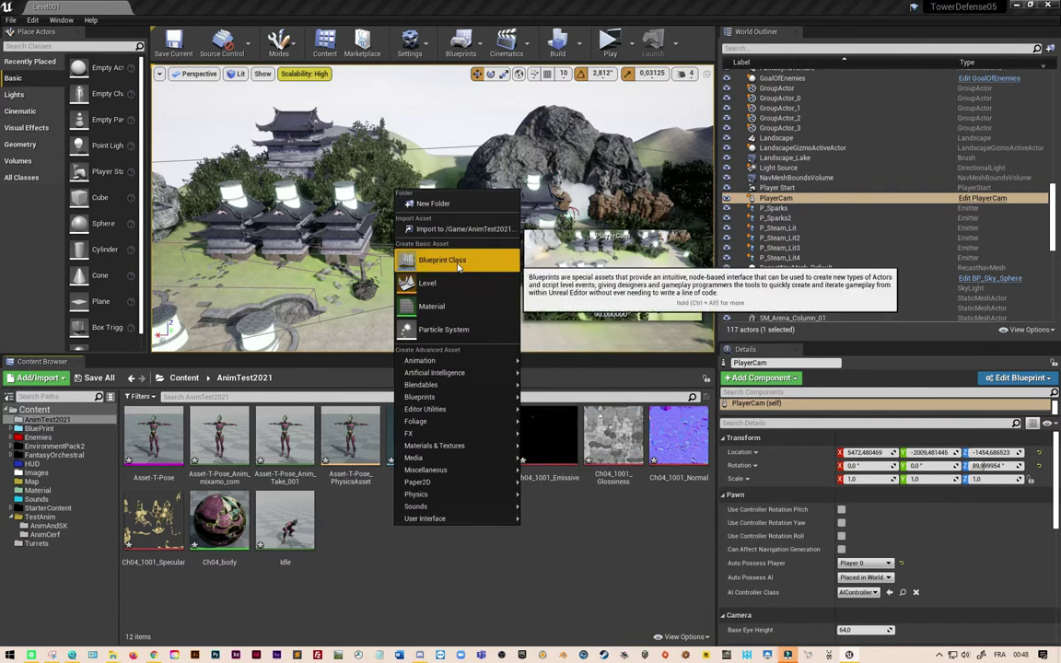
{"action": "left_click", "coordinate": [446, 260]}
{"action": "left_click", "coordinate": [429, 262]}
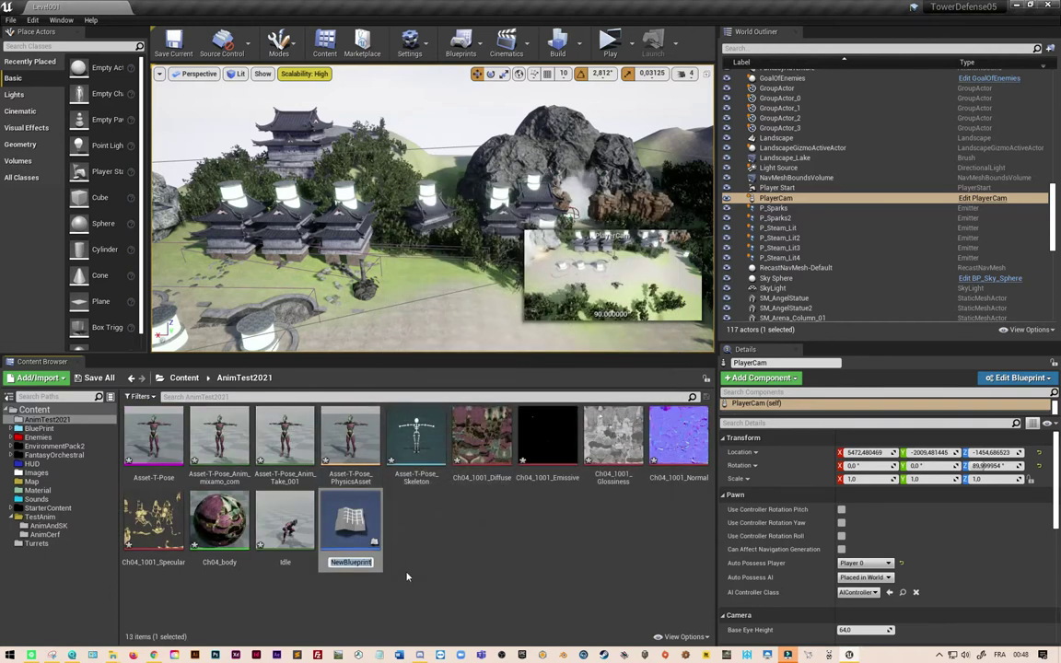
{"action": "type", "text": "Test"}
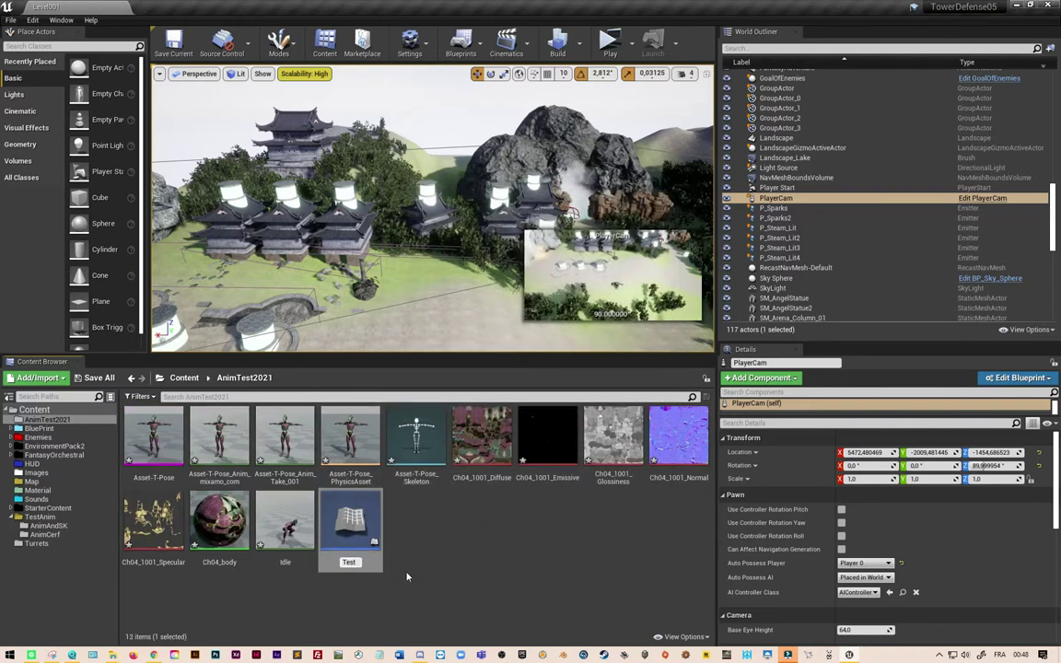
{"action": "key", "text": "Return"}
{"action": "double_click", "coordinate": [361, 533]}
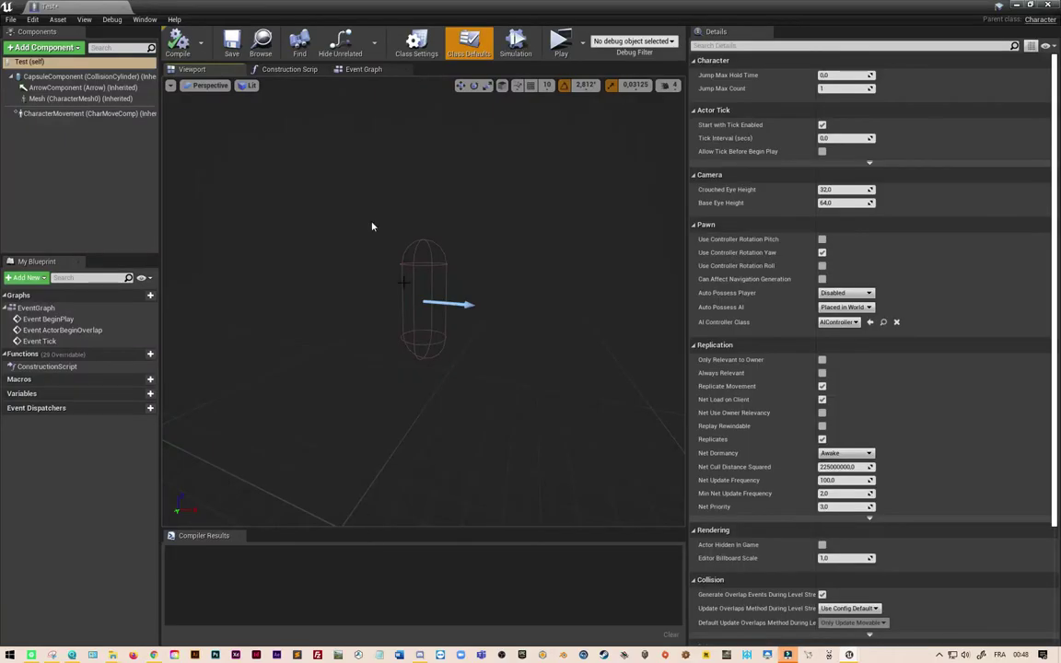
Step: Set the Mesh to Asset-T-Pose, lowered to Z -85.77 and rotated -90° in Z
{"action": "left_click", "coordinate": [73, 98]}
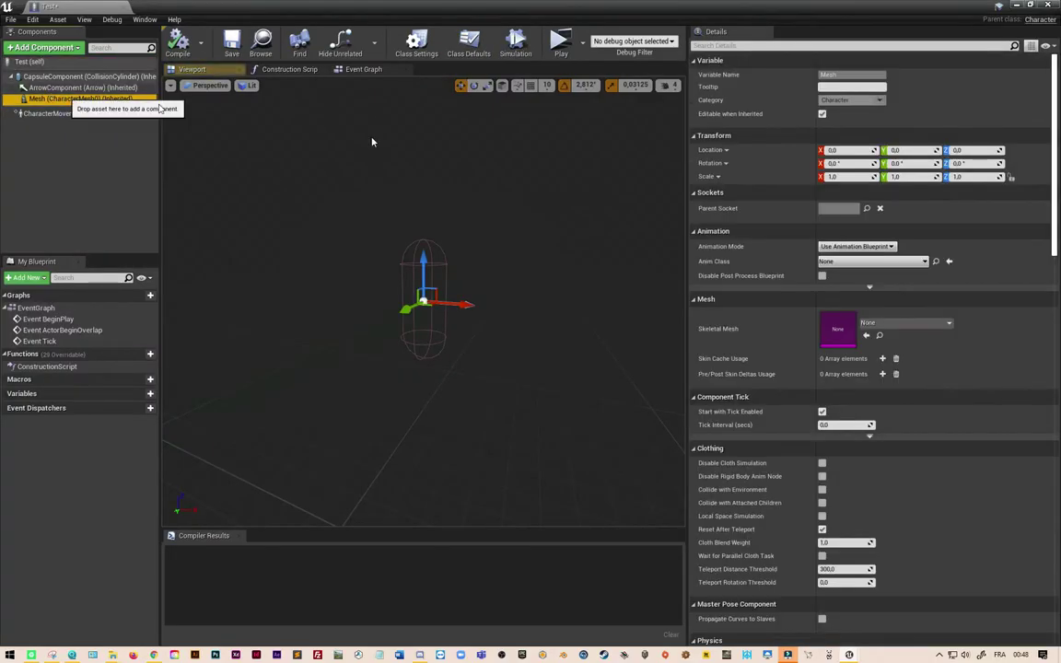
{"action": "left_click", "coordinate": [939, 323]}
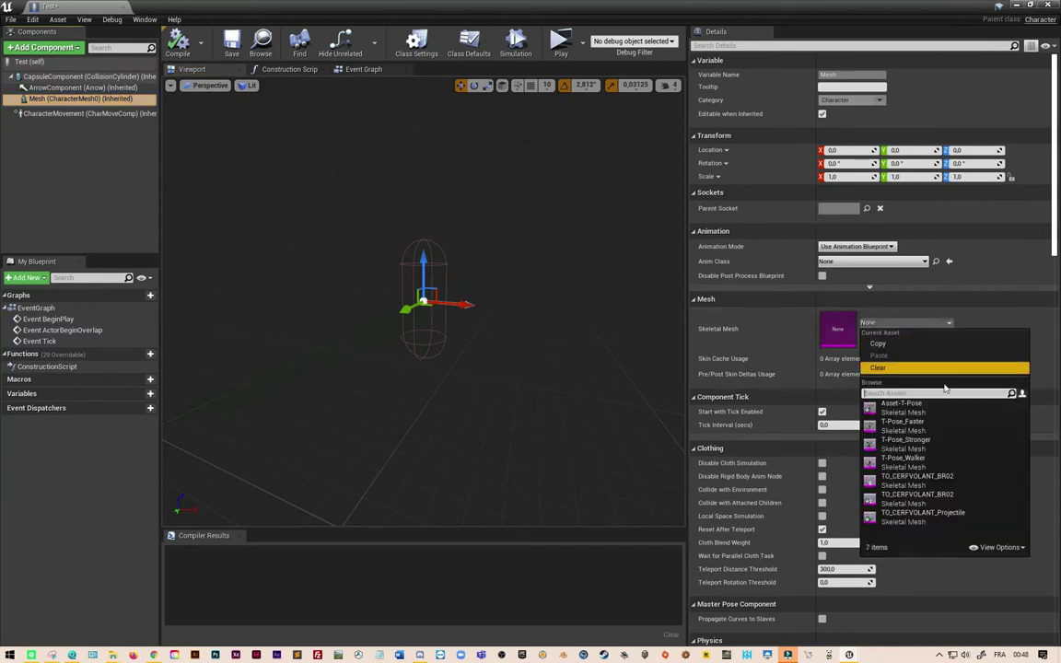
{"action": "left_click", "coordinate": [907, 407]}
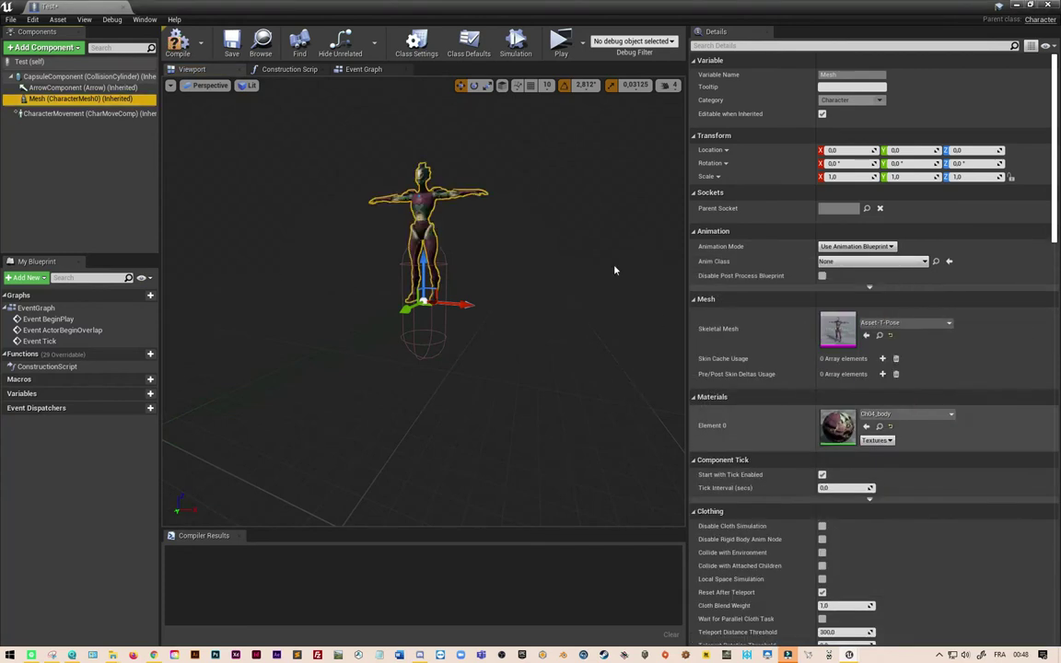
{"action": "mouse_move", "coordinate": [423, 271]}
{"action": "left_mouse_down"}
{"action": "mouse_move", "coordinate": [419, 350]}
{"action": "mouse_move", "coordinate": [458, 420]}
{"action": "left_mouse_up"}
{"action": "key", "text": "e"}
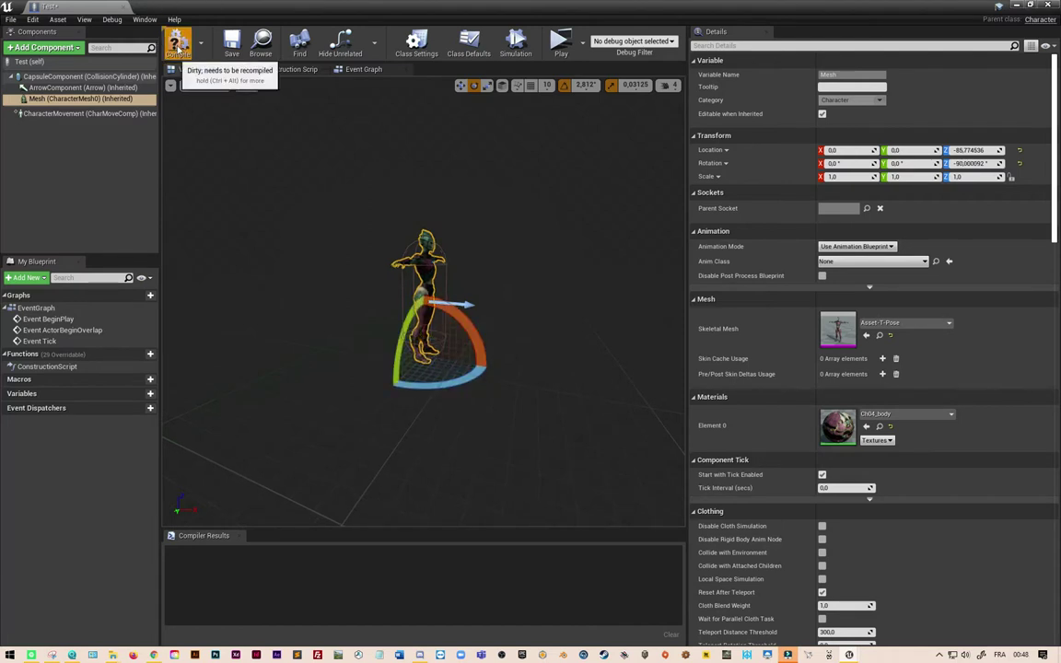
Step: Compile the Test blueprint and return to the Level01 editor
{"action": "left_click", "coordinate": [176, 44]}
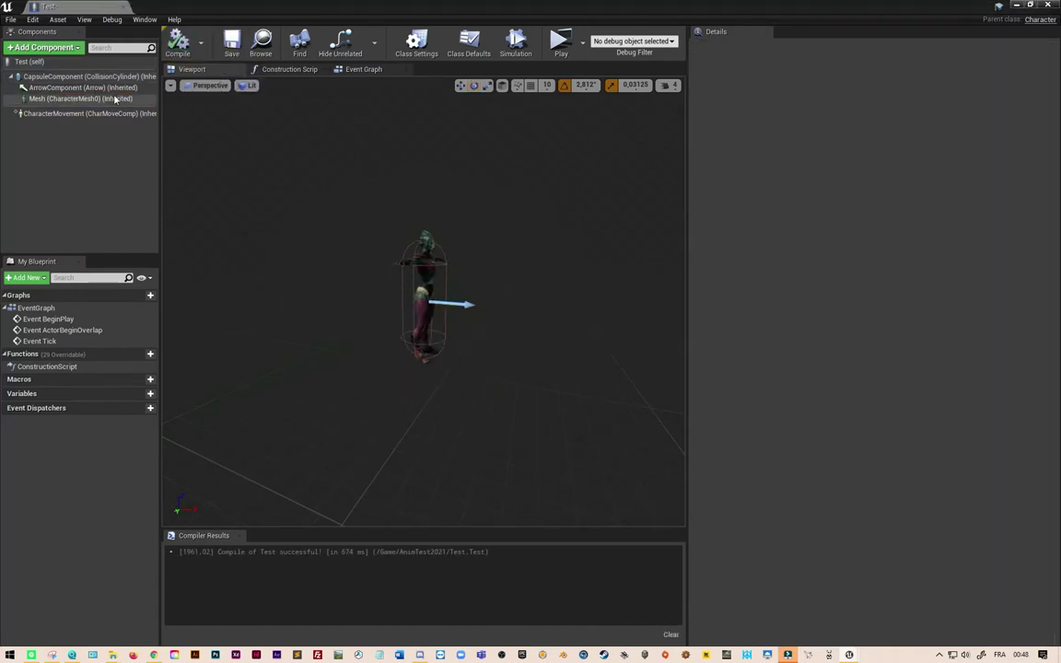
{"action": "left_click", "coordinate": [116, 99]}
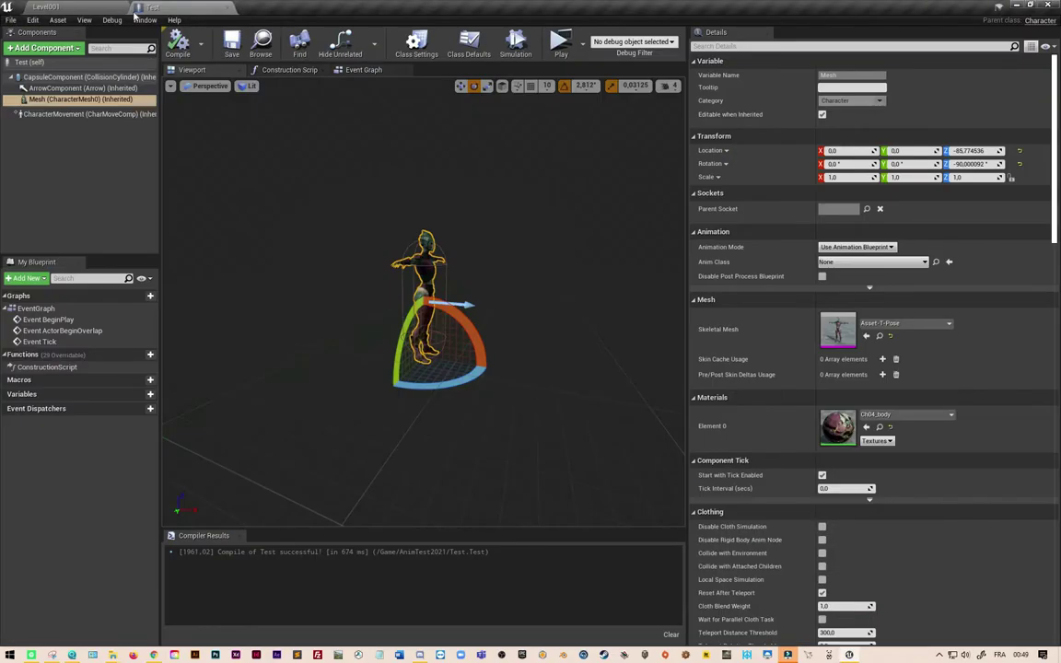
{"action": "left_click", "coordinate": [107, 6]}
Step: Create a Blend Space on Asset-T-Pose_Skeleton and name it BS_Test
{"action": "right_click", "coordinate": [408, 534]}
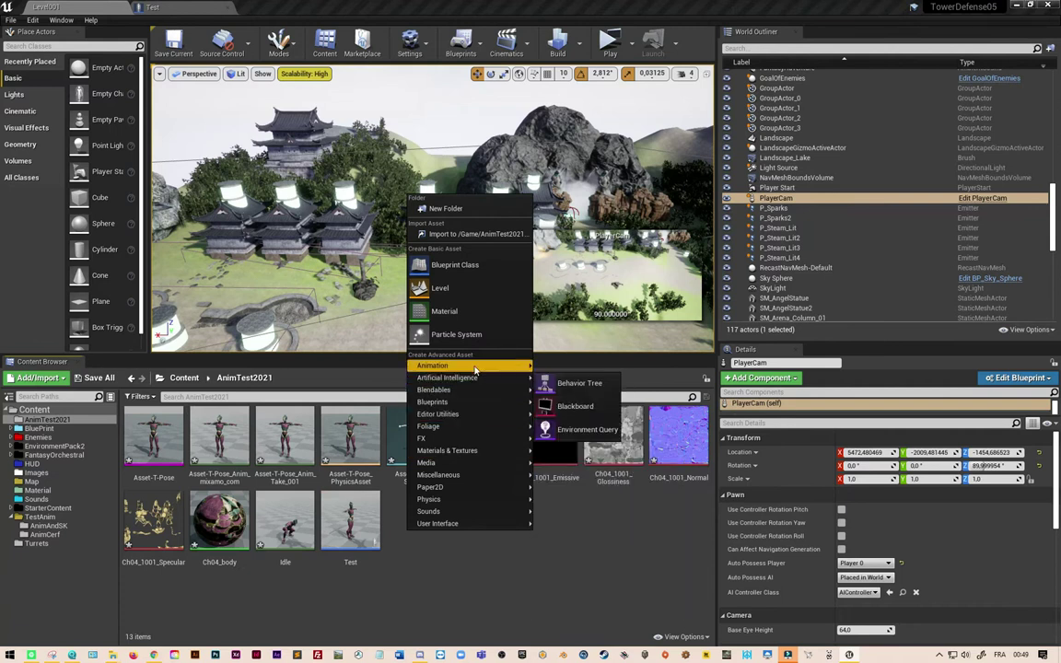
{"action": "mouse_move", "coordinate": [474, 366]}
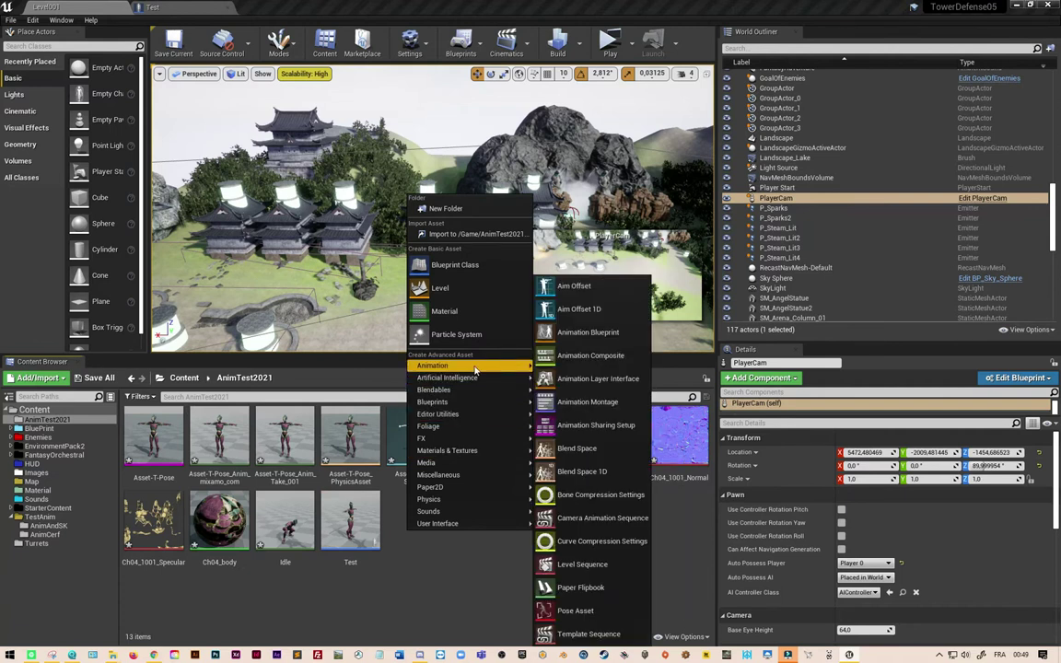
{"action": "left_click", "coordinate": [603, 450]}
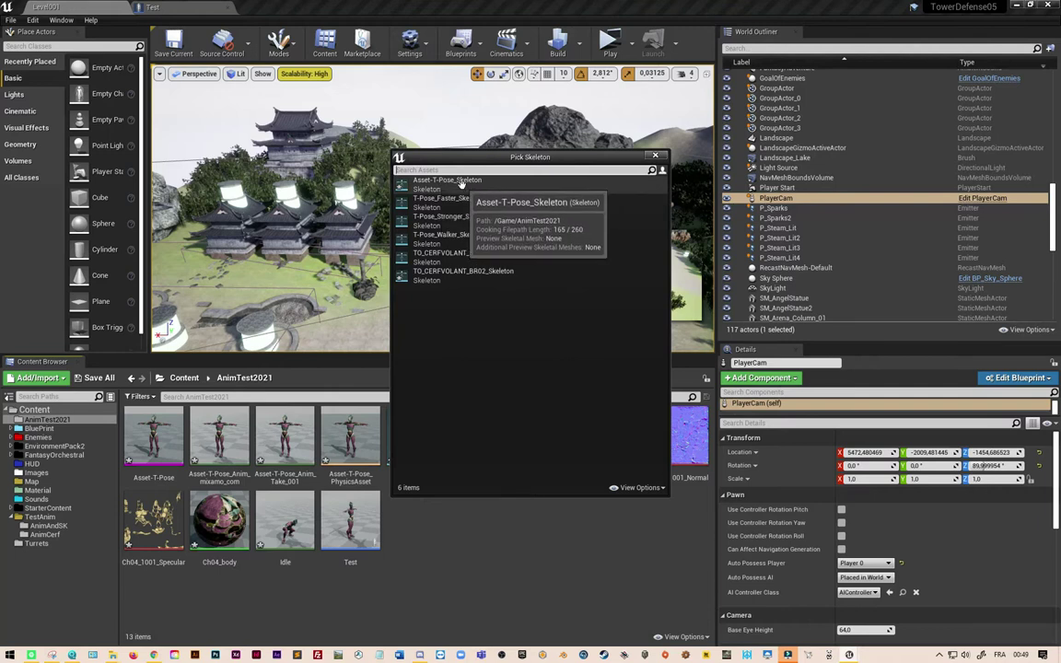
{"action": "left_click", "coordinate": [460, 183]}
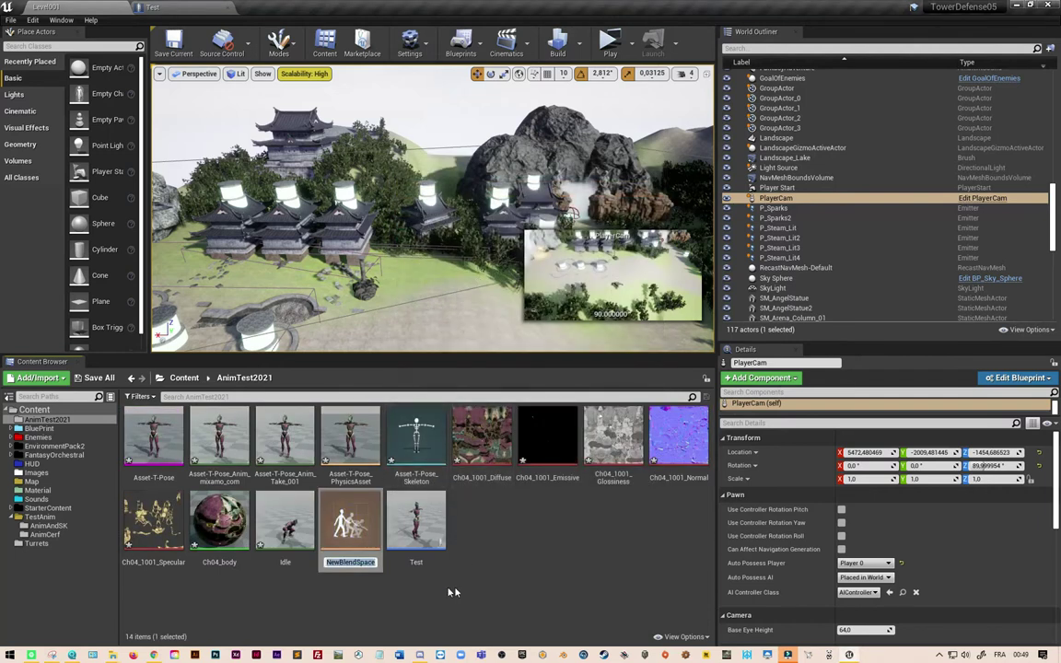
{"action": "type", "text": "BS"}
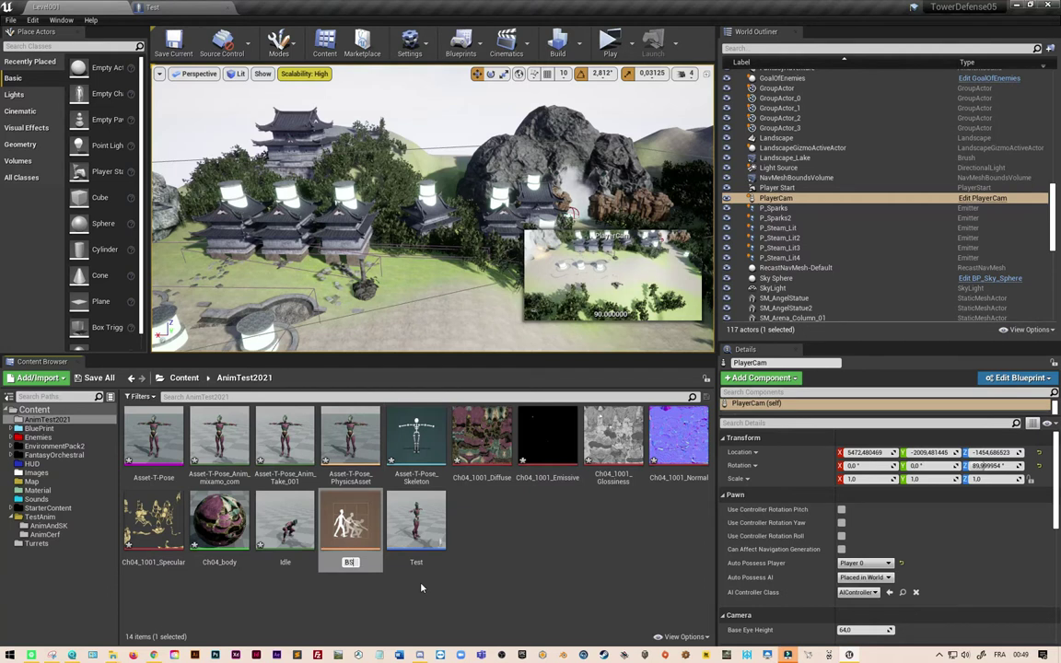
{"action": "type", "text": "_Te"}
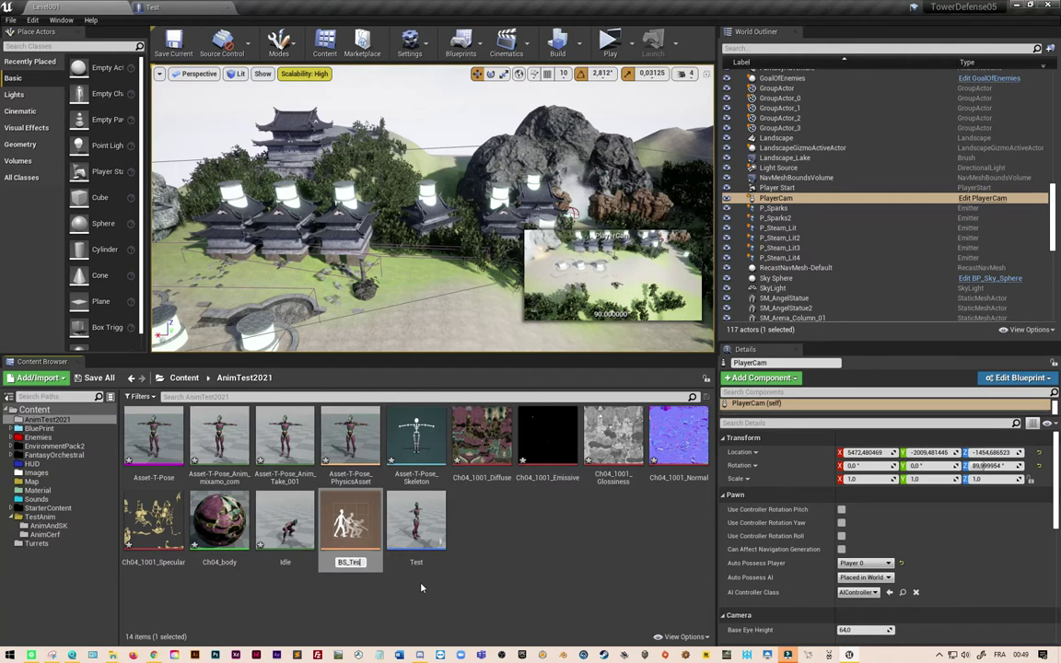
{"action": "type", "text": "st"}
{"action": "key", "text": "Return"}
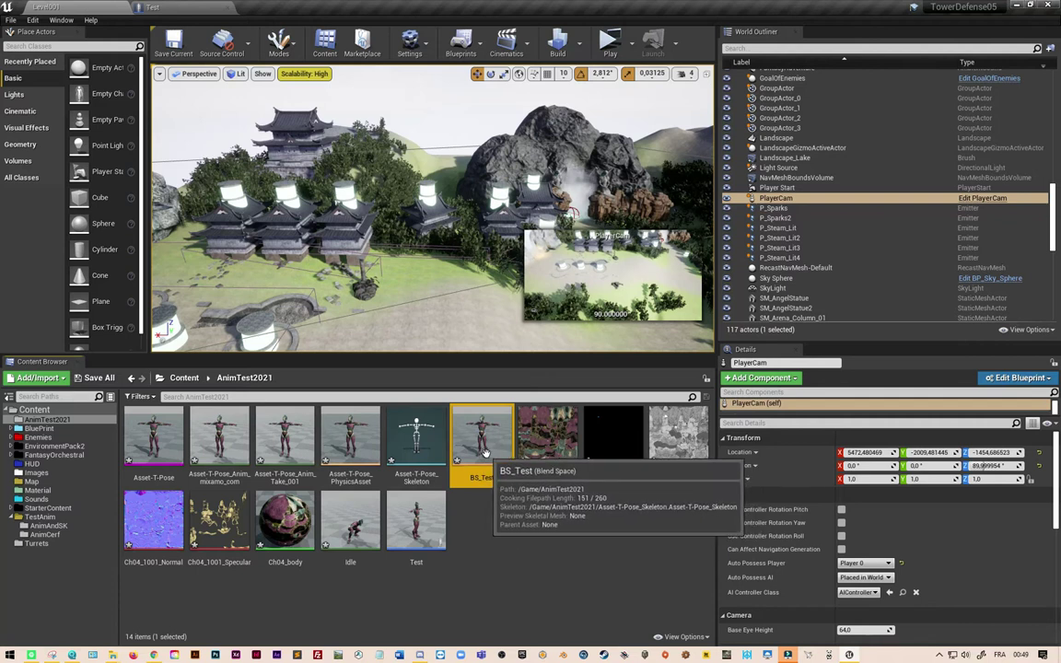
Step: Open BS_Test, drop Idle onto the blend-space grid as a sample, and save
{"action": "double_click", "coordinate": [488, 450]}
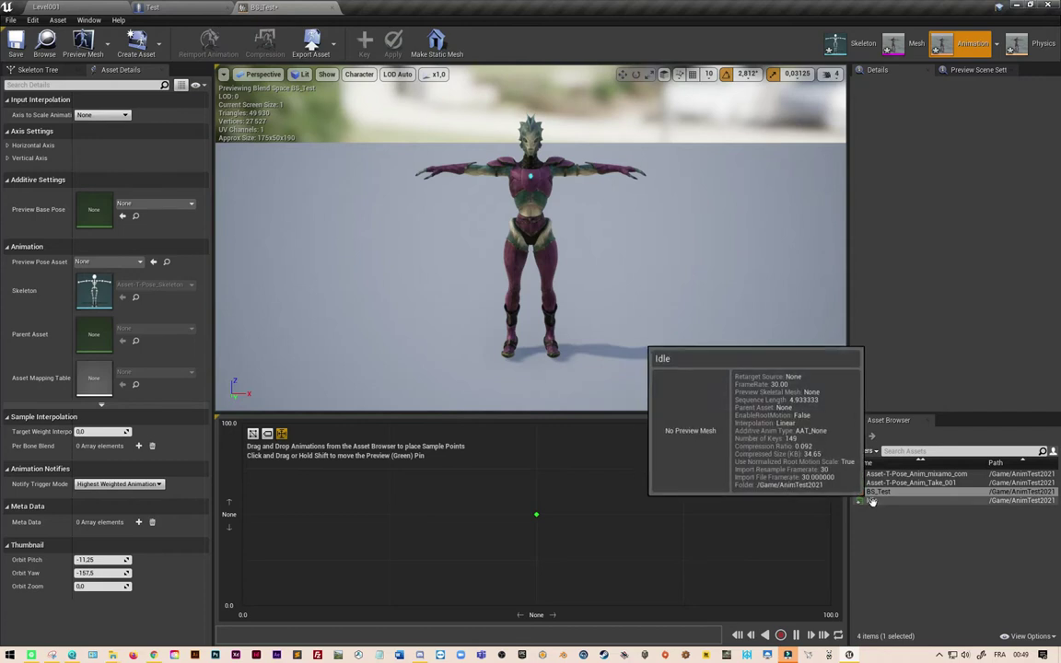
{"action": "left_click_drag", "start_coordinate": [872, 500], "coordinate": [256, 506]}
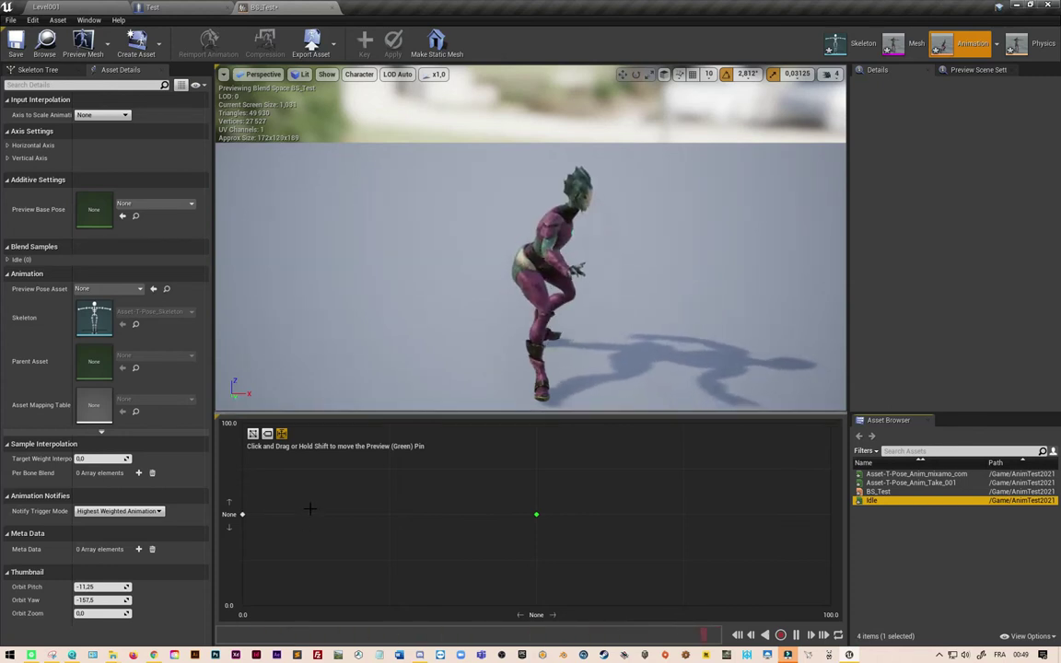
{"action": "left_click", "coordinate": [16, 46]}
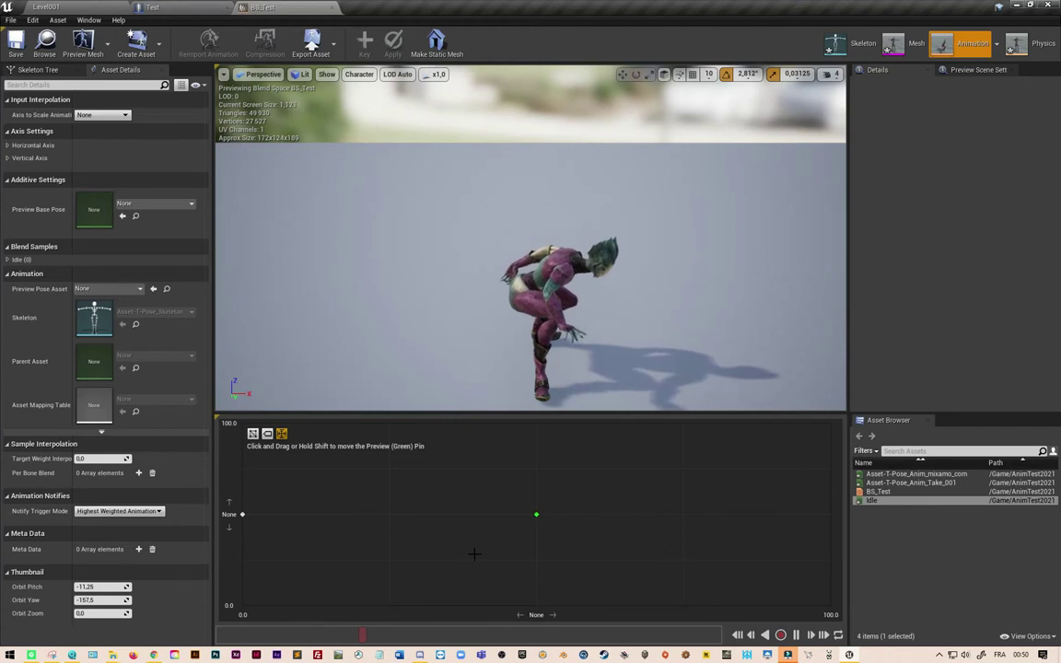
Step: Create an Animation Blueprint targeting Asset-T-Pose_Skeleton and name it Anim_Test
{"action": "left_click", "coordinate": [88, 9]}
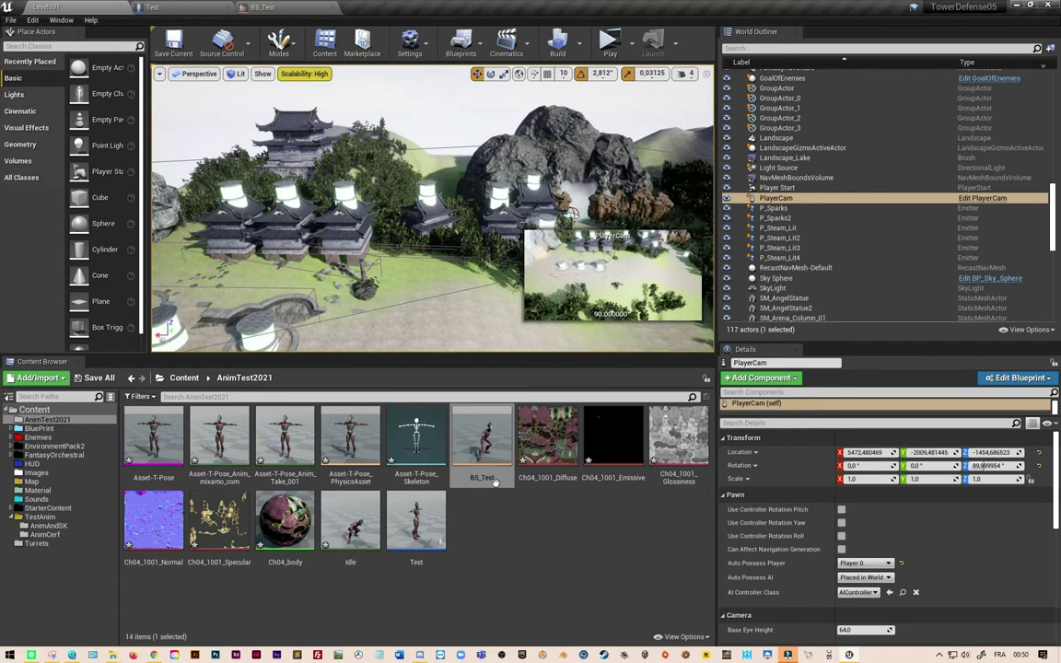
{"action": "right_click", "coordinate": [499, 538]}
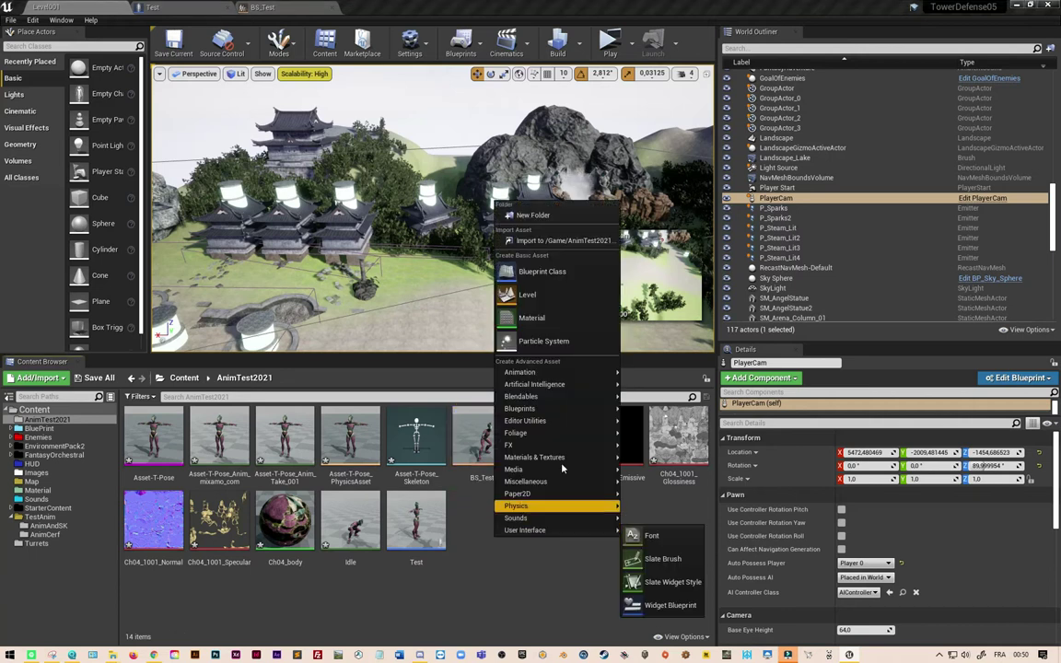
{"action": "mouse_move", "coordinate": [561, 376]}
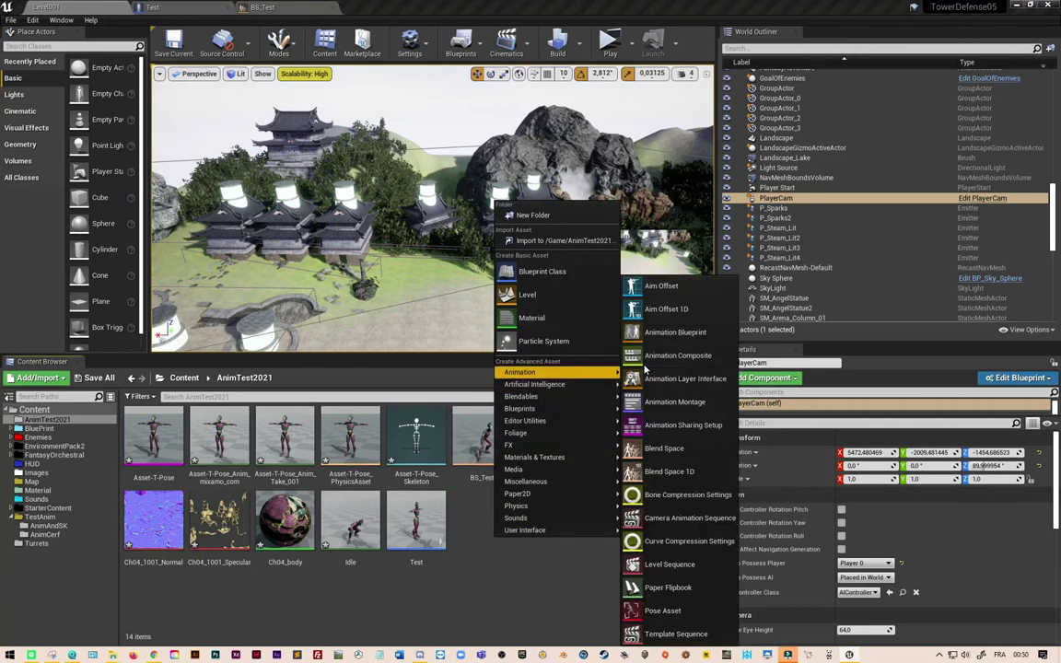
{"action": "left_click", "coordinate": [668, 332]}
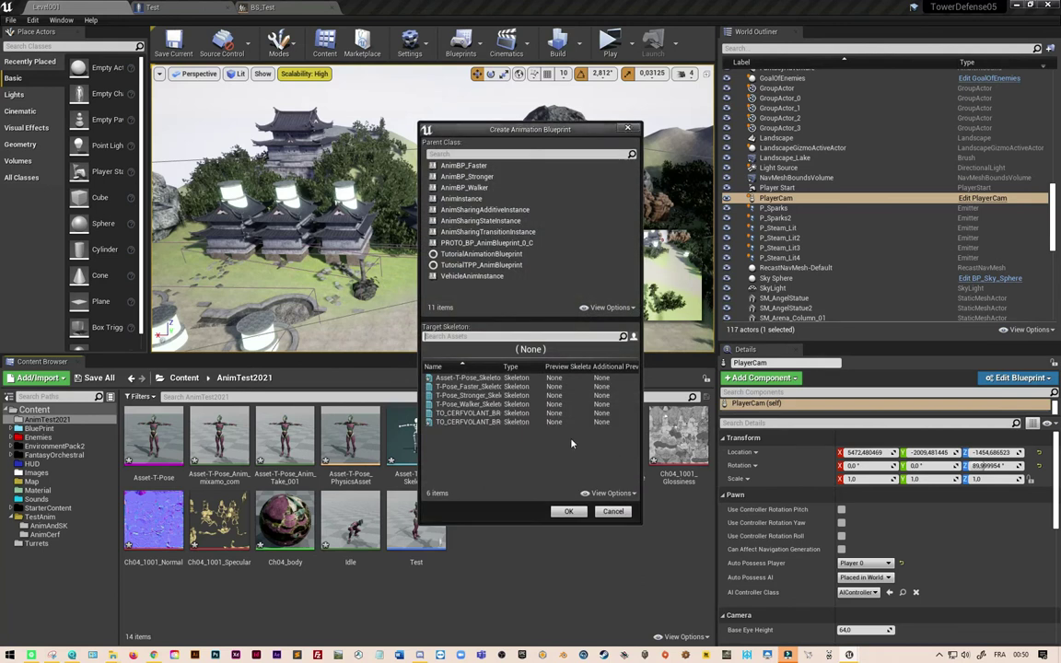
{"action": "left_click", "coordinate": [487, 378]}
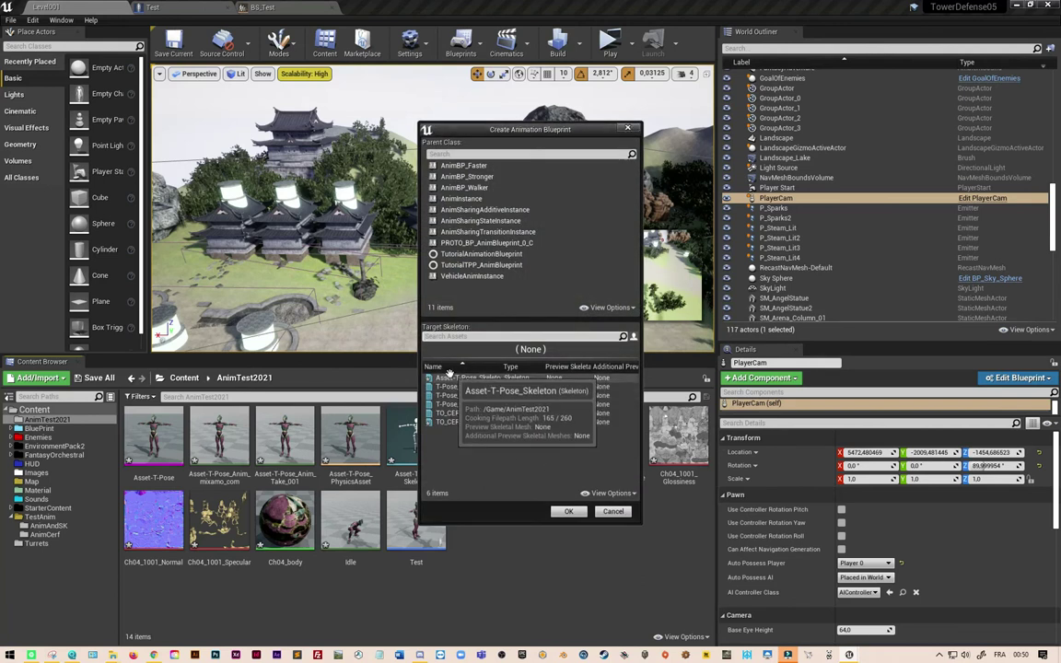
{"action": "left_click", "coordinate": [575, 513]}
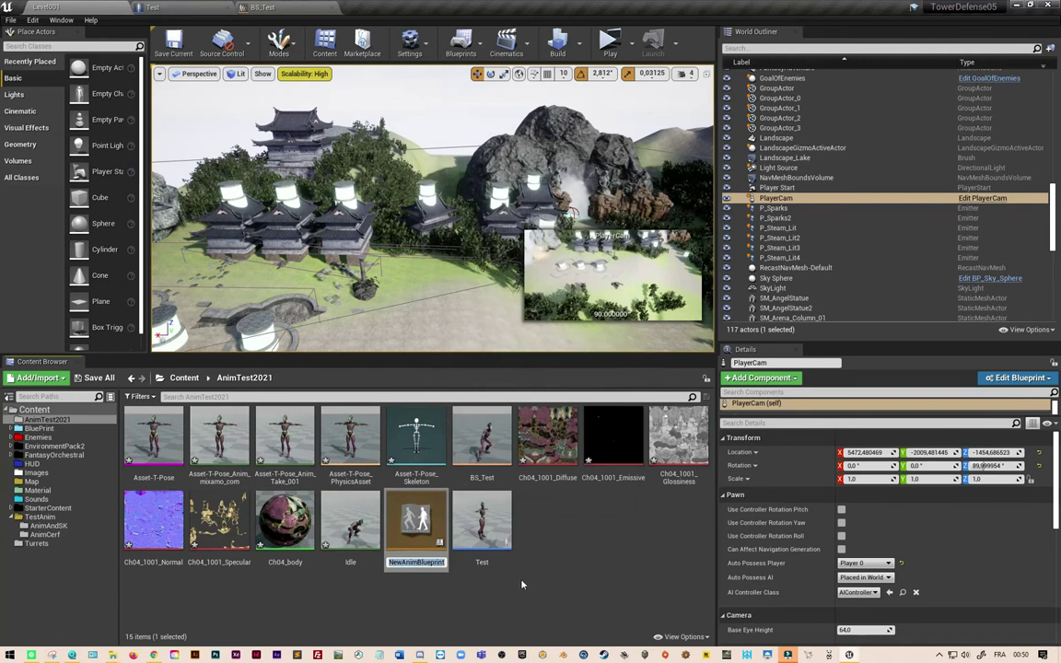
{"action": "type", "text": "Anim_"}
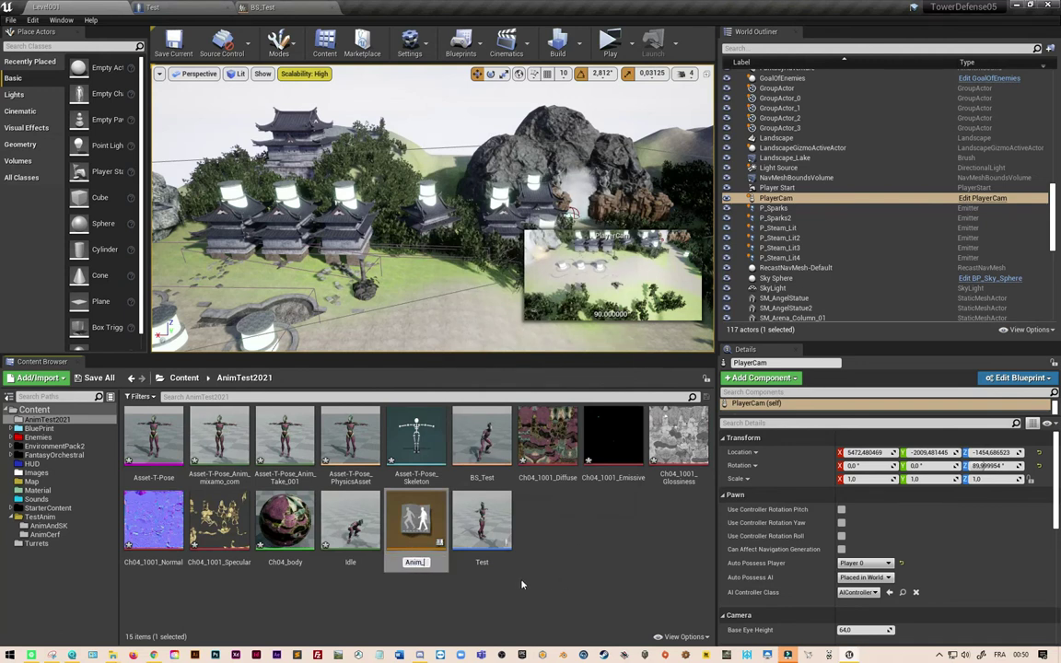
{"action": "type", "text": "Test"}
{"action": "key", "text": "Return"}
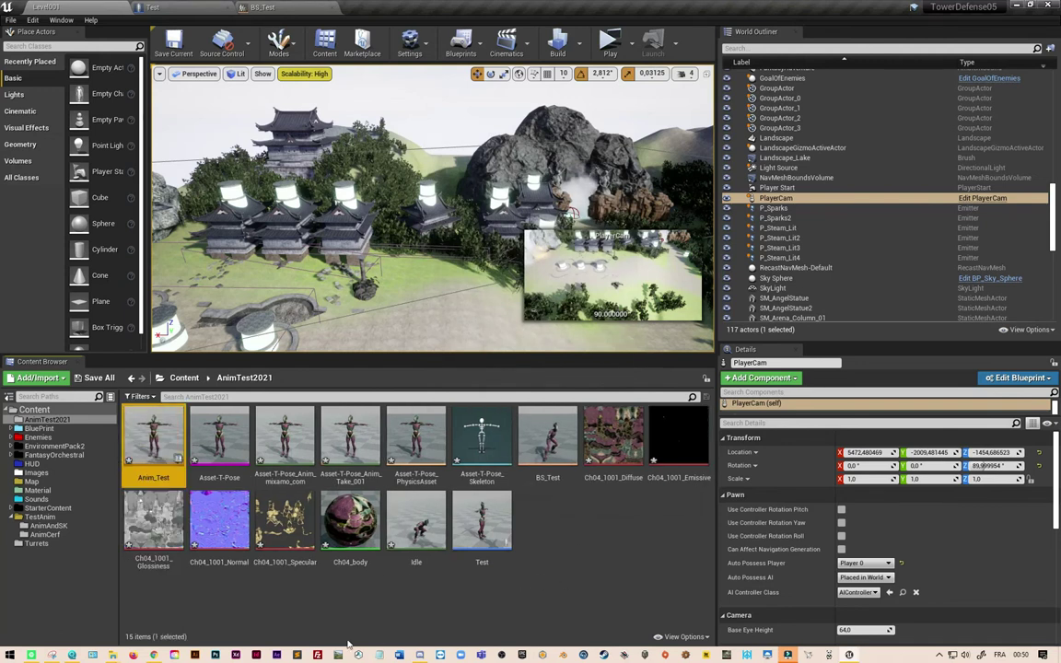
Step: In Anim_Test, wire a New State Machine into Output Pose, compile, and open its graph
{"action": "double_click", "coordinate": [158, 449]}
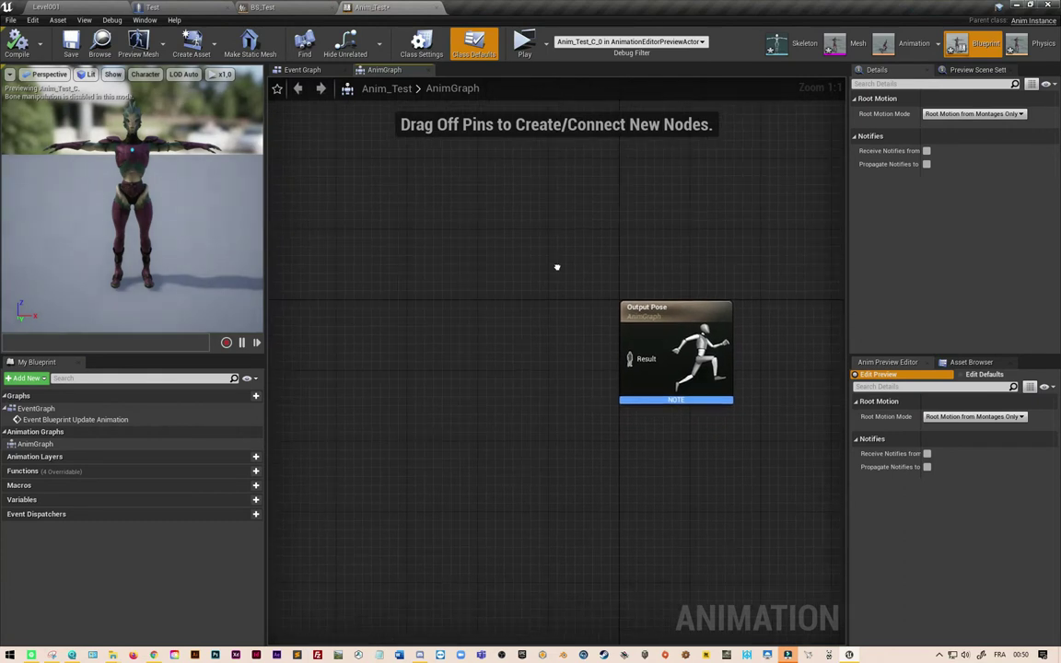
{"action": "right_click", "coordinate": [509, 354]}
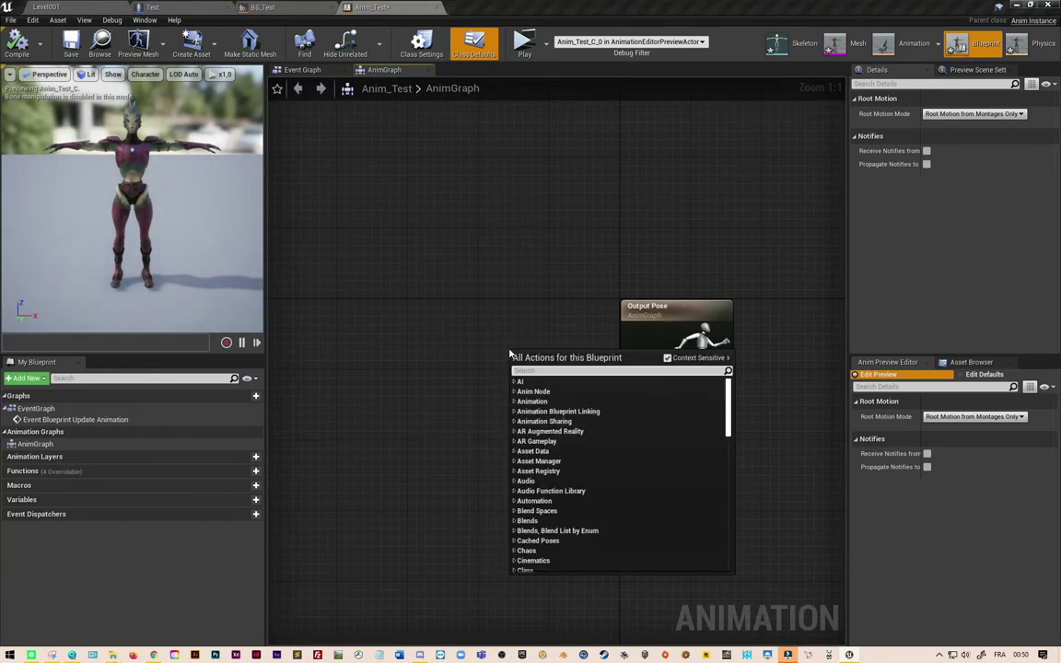
{"action": "type", "text": "add n"}
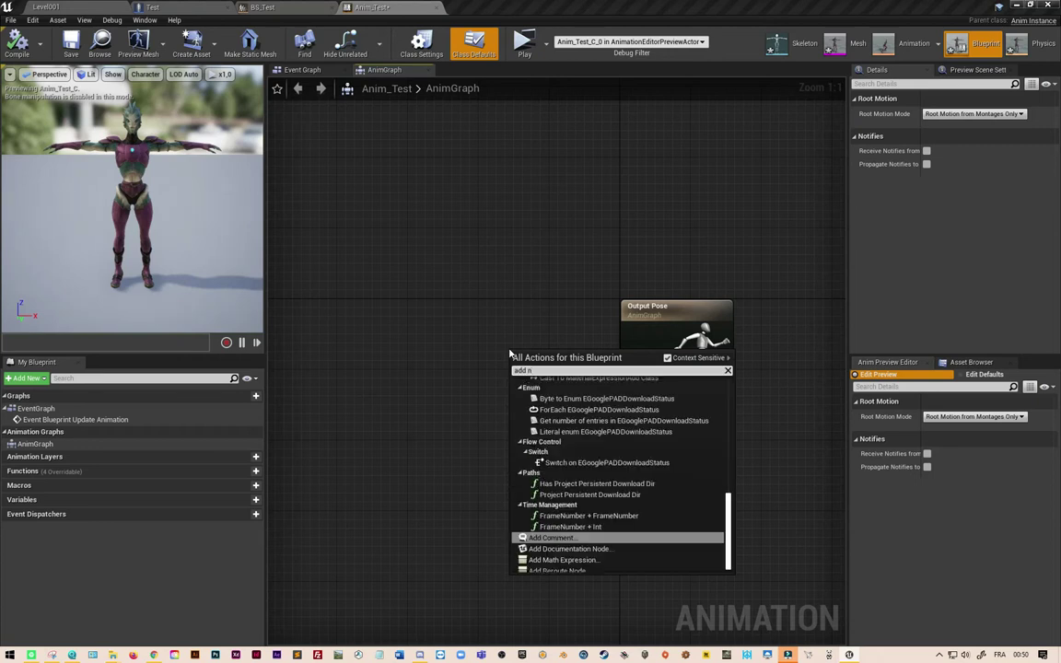
{"action": "type", "text": "ew st"}
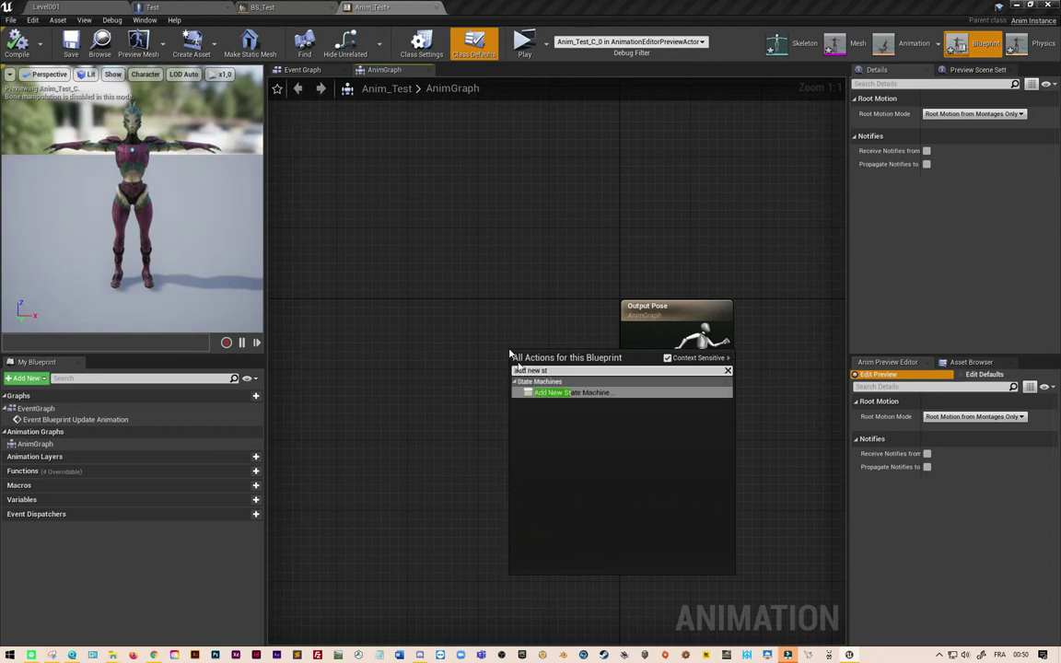
{"action": "left_click", "coordinate": [578, 393]}
{"action": "mouse_move", "coordinate": [581, 391]}
{"action": "left_mouse_down"}
{"action": "mouse_move", "coordinate": [625, 370]}
{"action": "mouse_move", "coordinate": [568, 367]}
{"action": "left_mouse_up"}
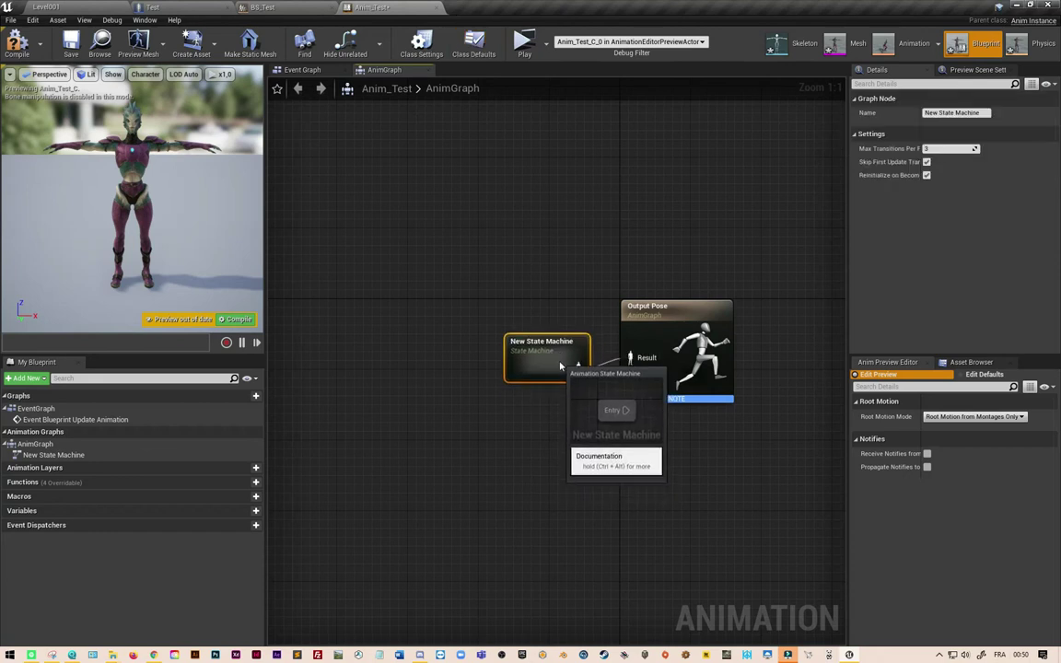
{"action": "left_click", "coordinate": [222, 320]}
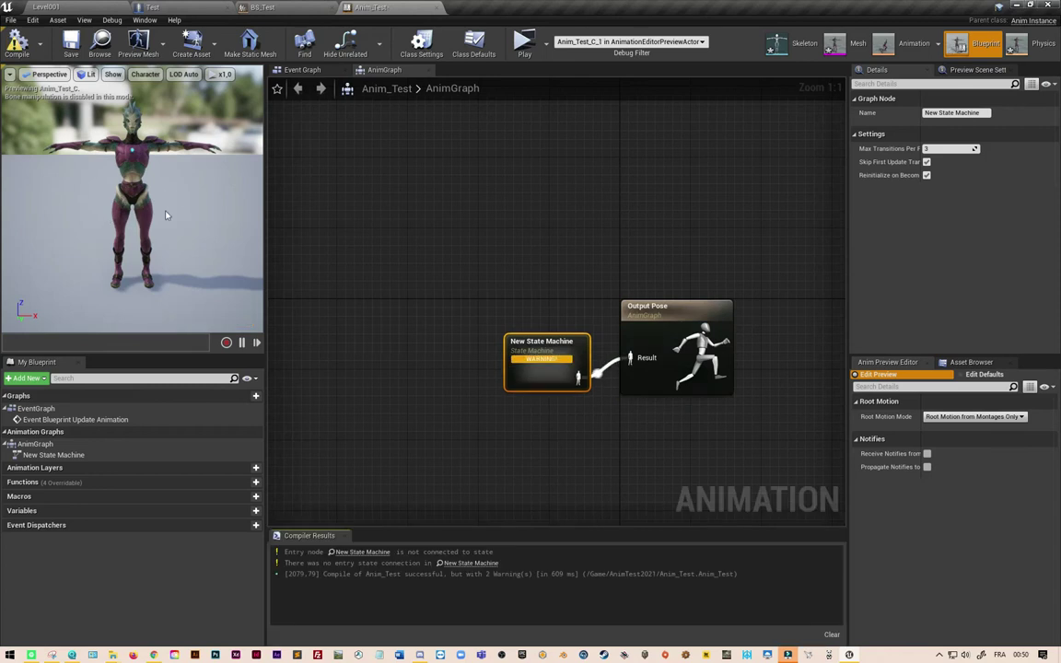
{"action": "left_click_drag", "start_coordinate": [627, 363], "coordinate": [630, 358]}
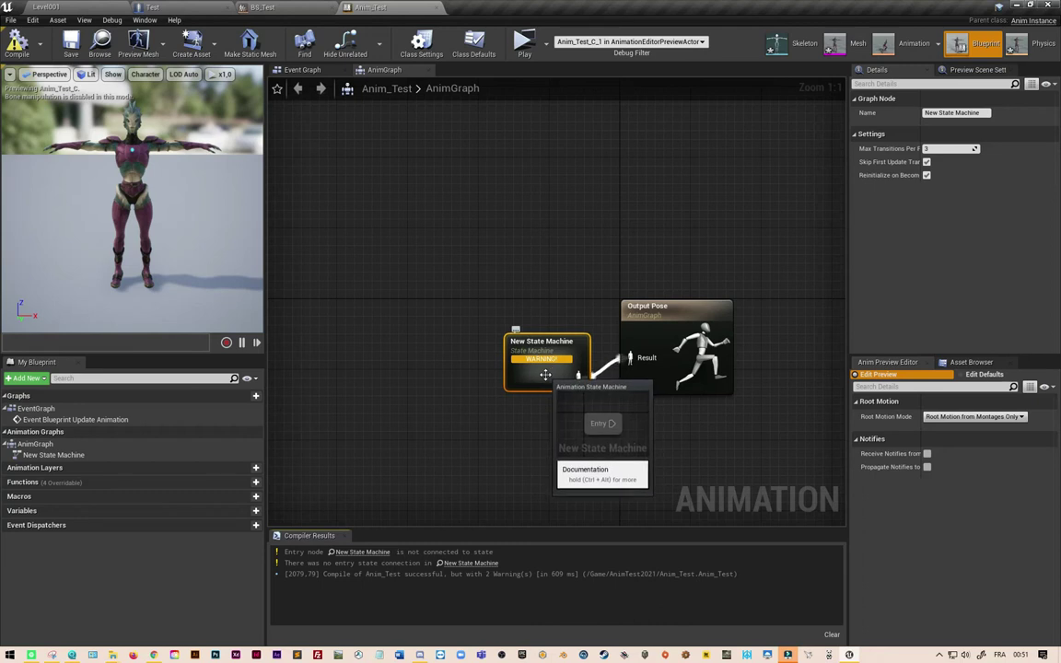
{"action": "double_click", "coordinate": [545, 373]}
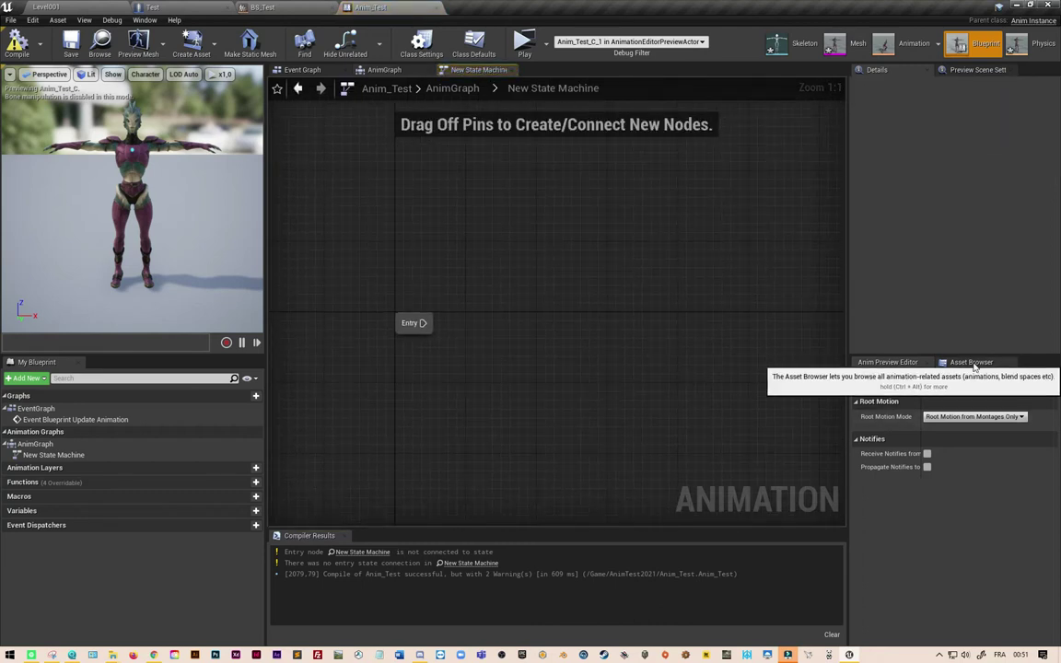
Step: Add a BS_Test state linked from Entry and compile Anim_Test
{"action": "left_click", "coordinate": [971, 364]}
{"action": "mouse_move", "coordinate": [882, 435]}
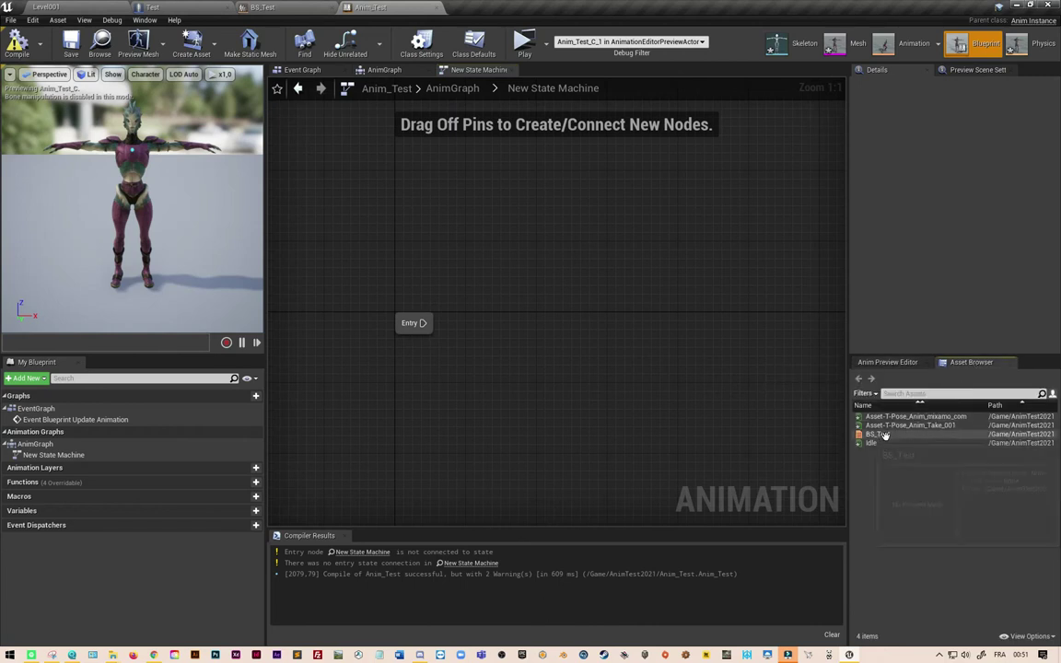
{"action": "left_click_drag", "start_coordinate": [882, 436], "coordinate": [546, 317]}
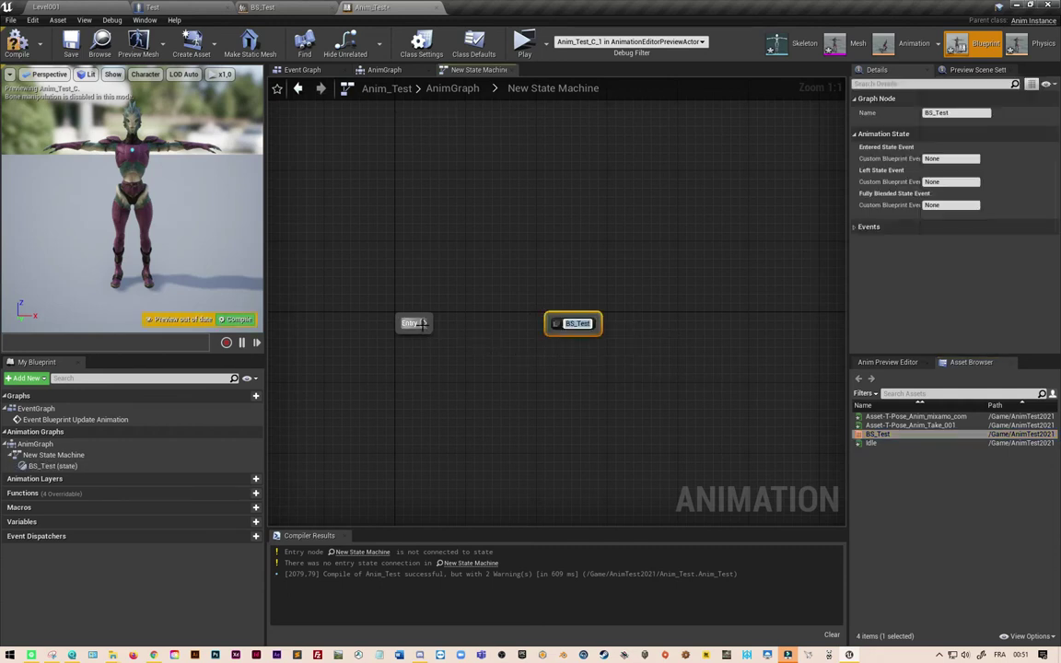
{"action": "left_click_drag", "start_coordinate": [422, 324], "coordinate": [550, 328]}
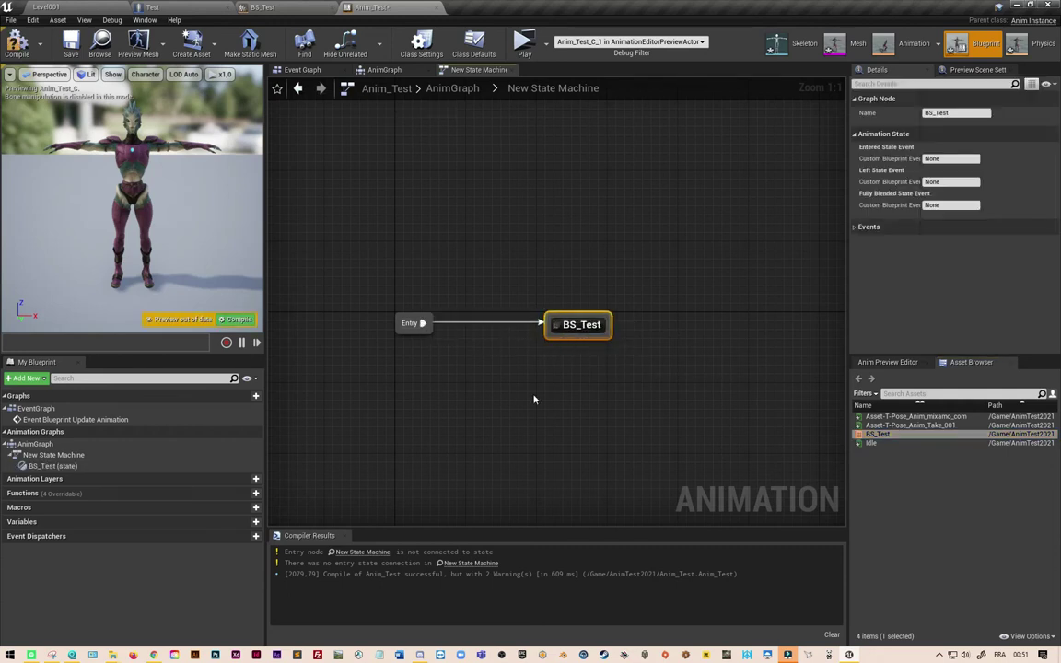
{"action": "left_click", "coordinate": [237, 320]}
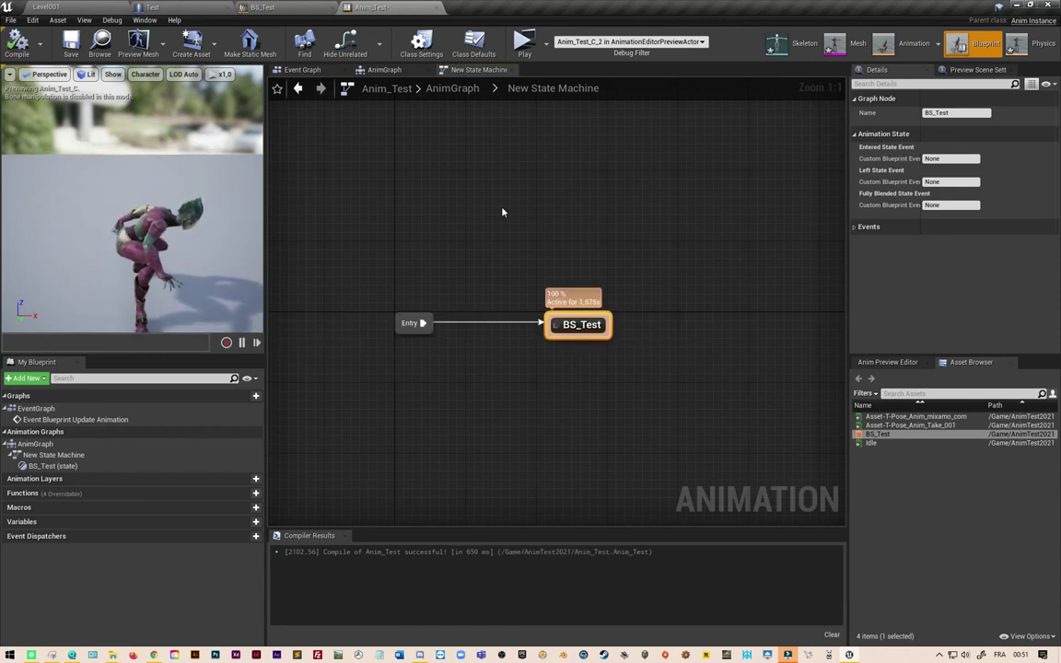
{"action": "left_click", "coordinate": [16, 42]}
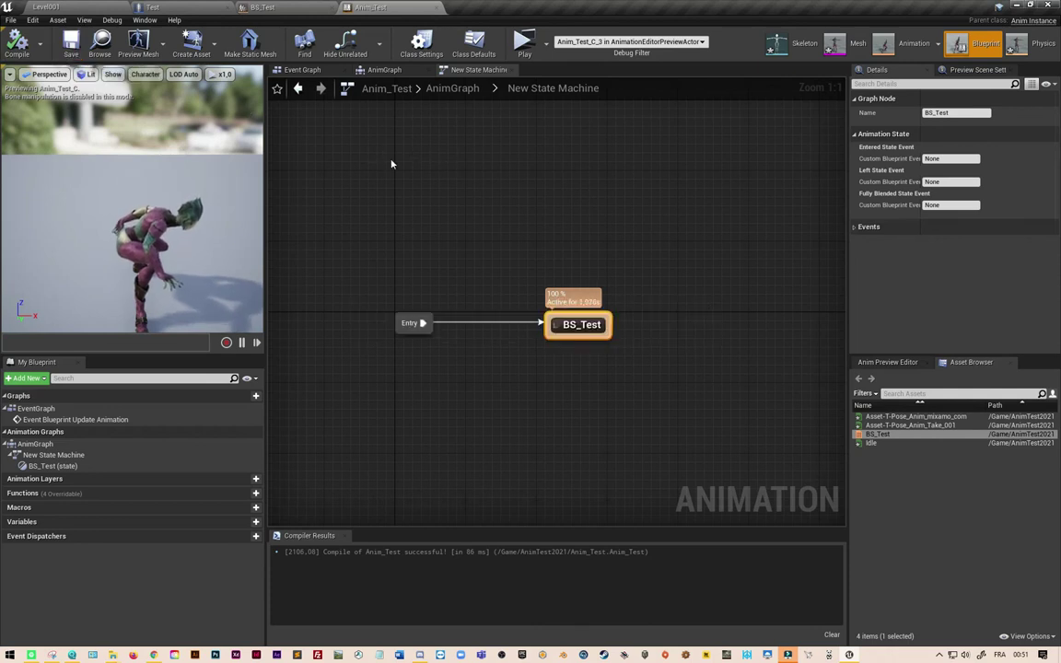
{"action": "left_click", "coordinate": [277, 7]}
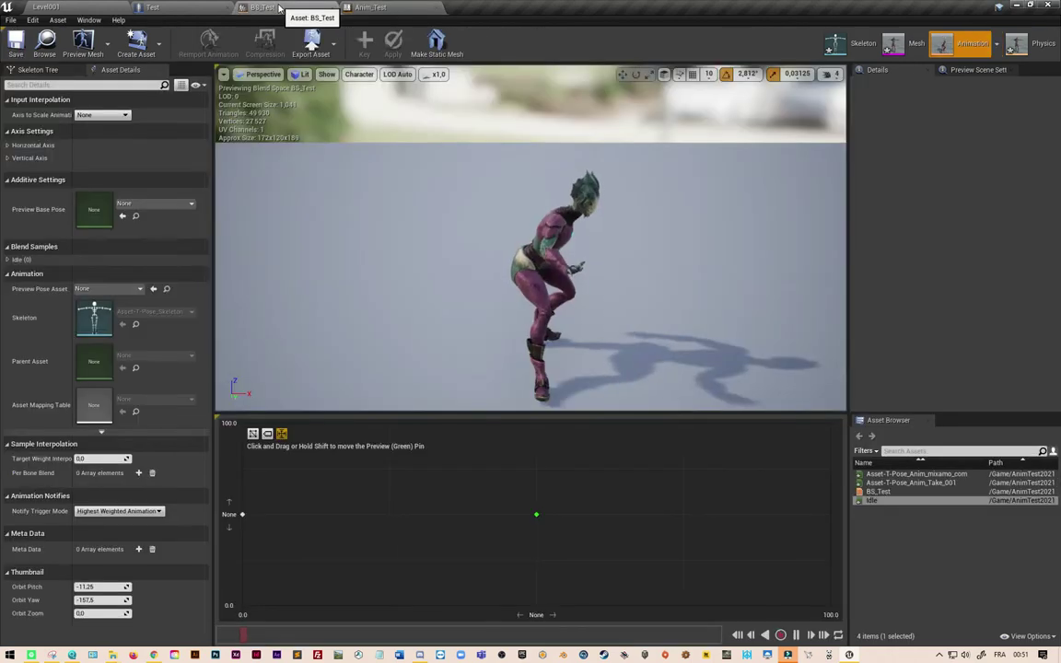
{"action": "left_click", "coordinate": [365, 8]}
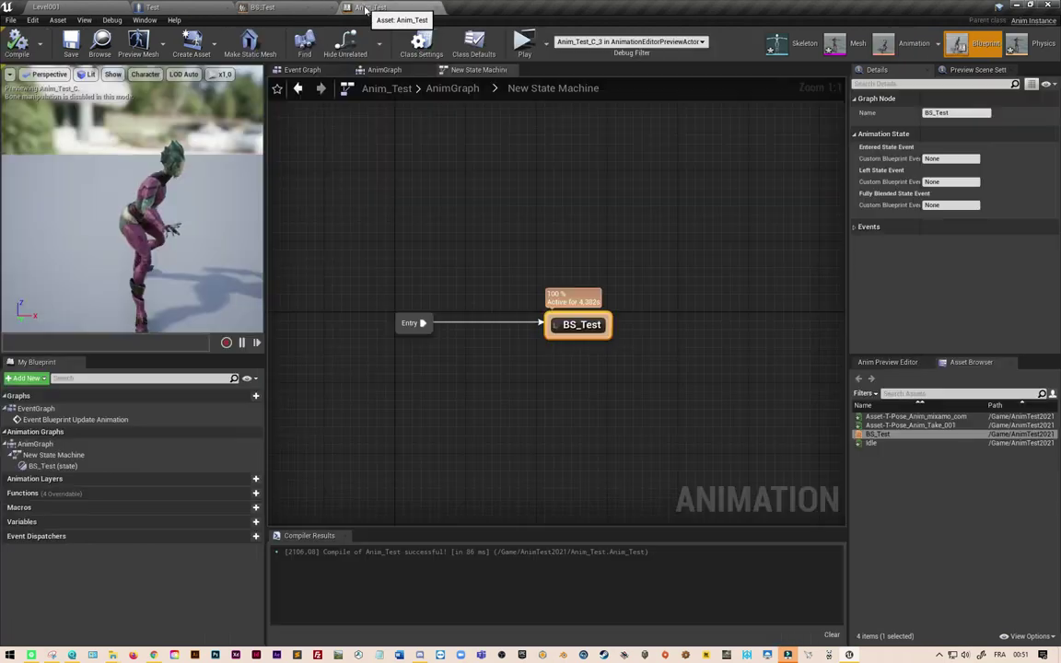
Step: In the Test blueprint, set the Mesh's Anim Class to Anim_Test_C and compile
{"action": "left_click", "coordinate": [152, 7]}
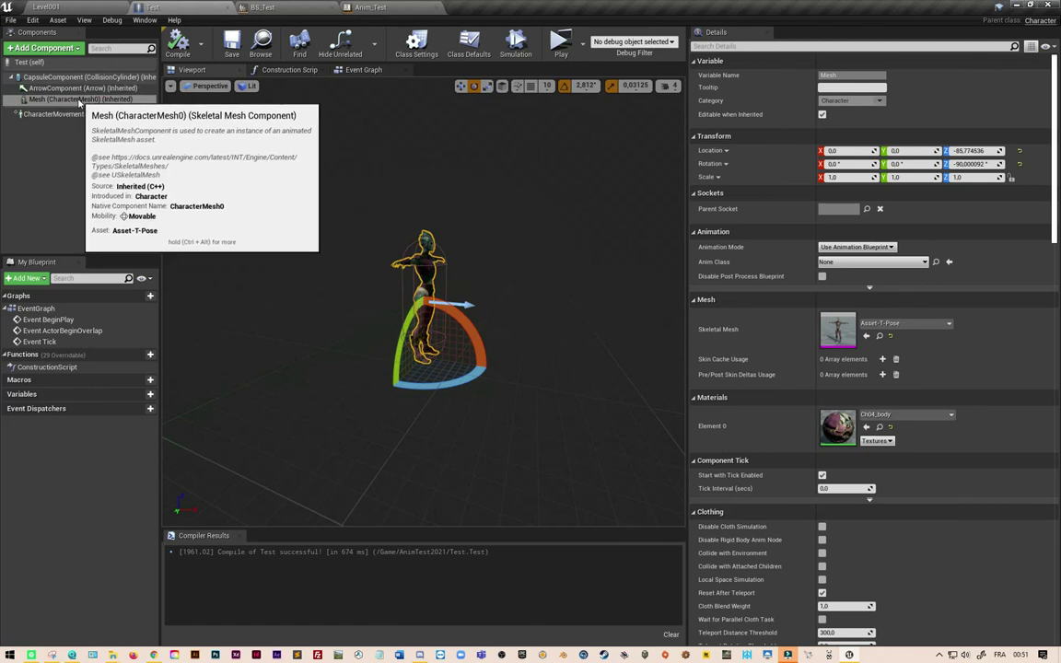
{"action": "left_click", "coordinate": [887, 267]}
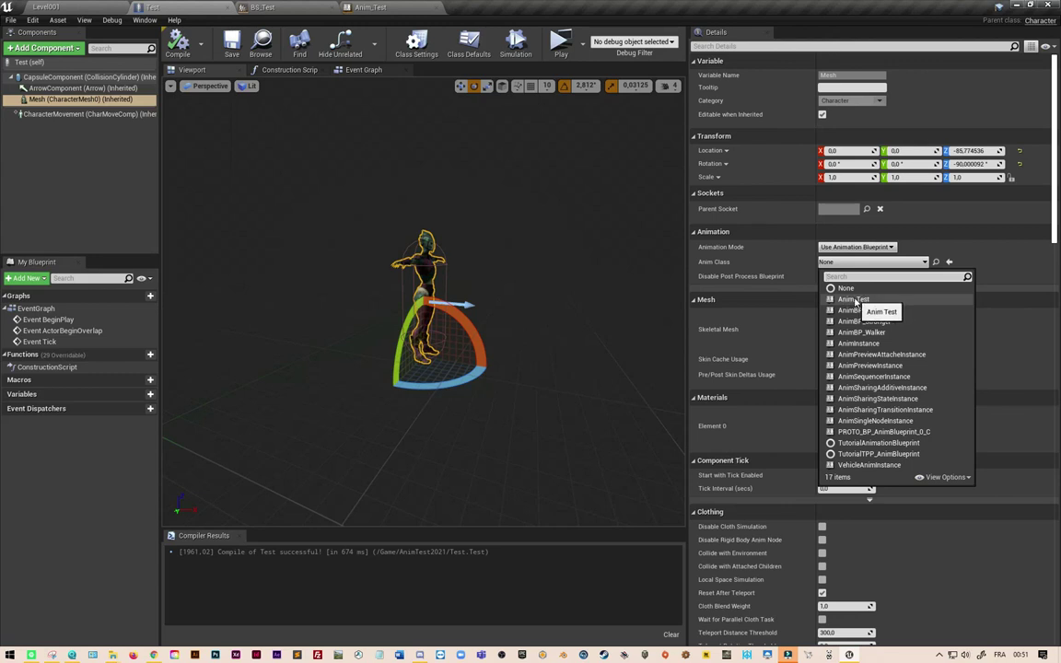
{"action": "left_click", "coordinate": [855, 300]}
{"action": "left_click", "coordinate": [179, 46]}
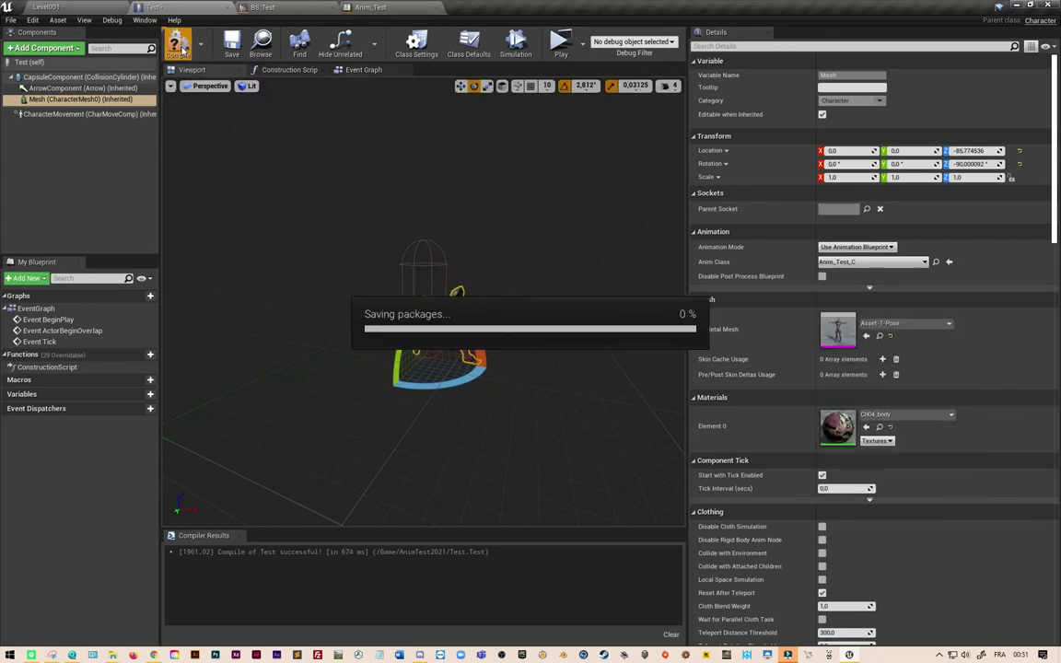
{"action": "left_click", "coordinate": [230, 45]}
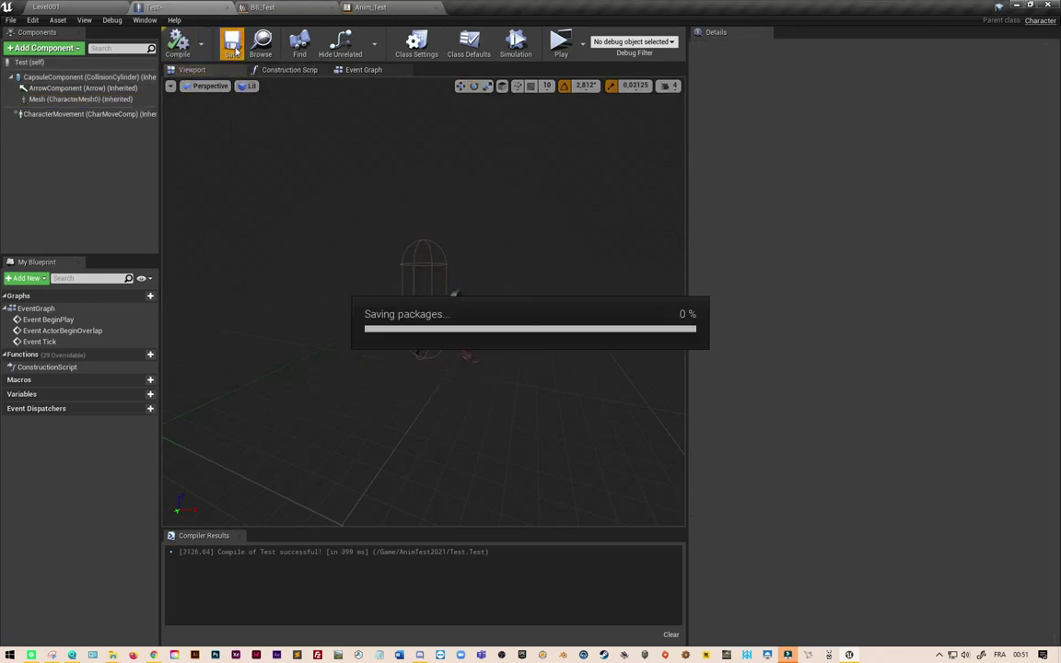
Step: Place the Test character from the Content Browser into Level001 and focus the view on it
{"action": "left_click", "coordinate": [104, 9]}
{"action": "mouse_move", "coordinate": [482, 525]}
{"action": "left_mouse_down"}
{"action": "mouse_move", "coordinate": [497, 422]}
{"action": "mouse_move", "coordinate": [455, 313]}
{"action": "left_mouse_up"}
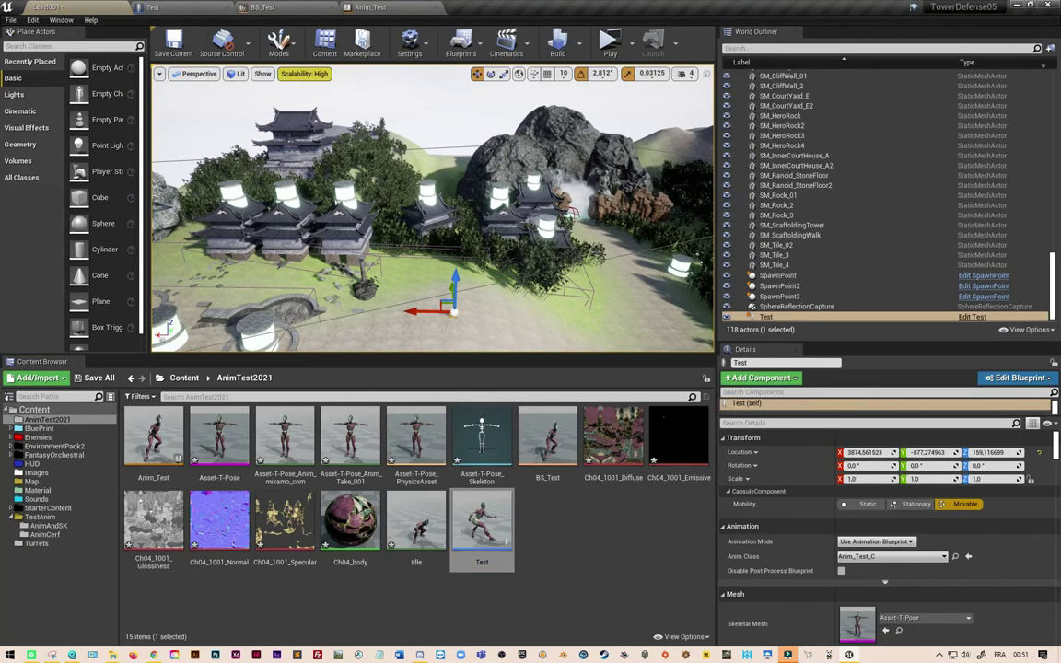
{"action": "key", "text": "f"}
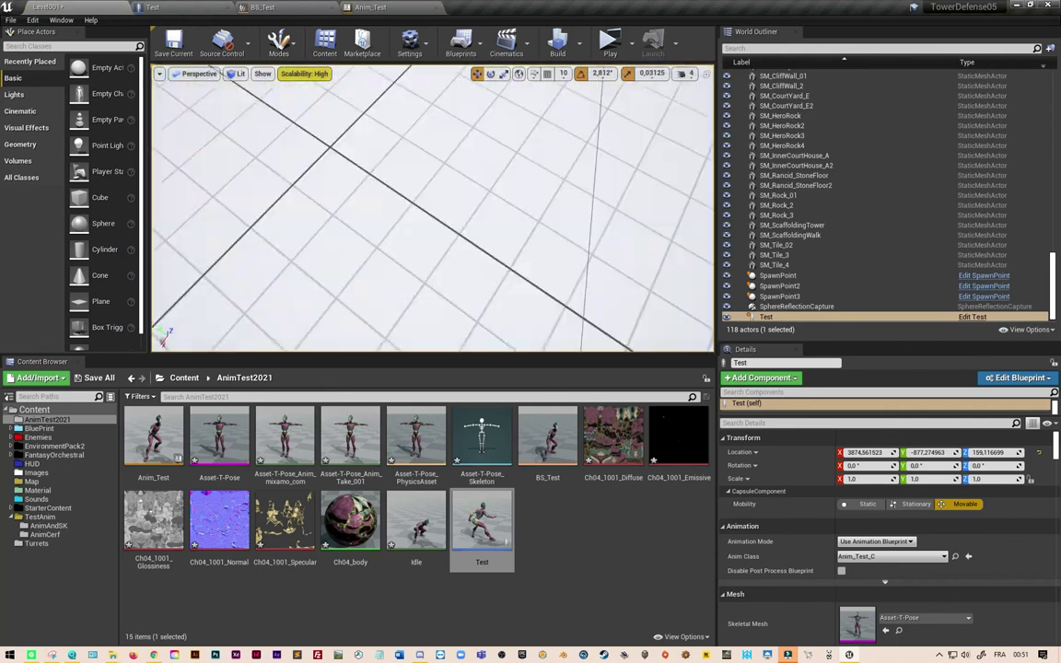